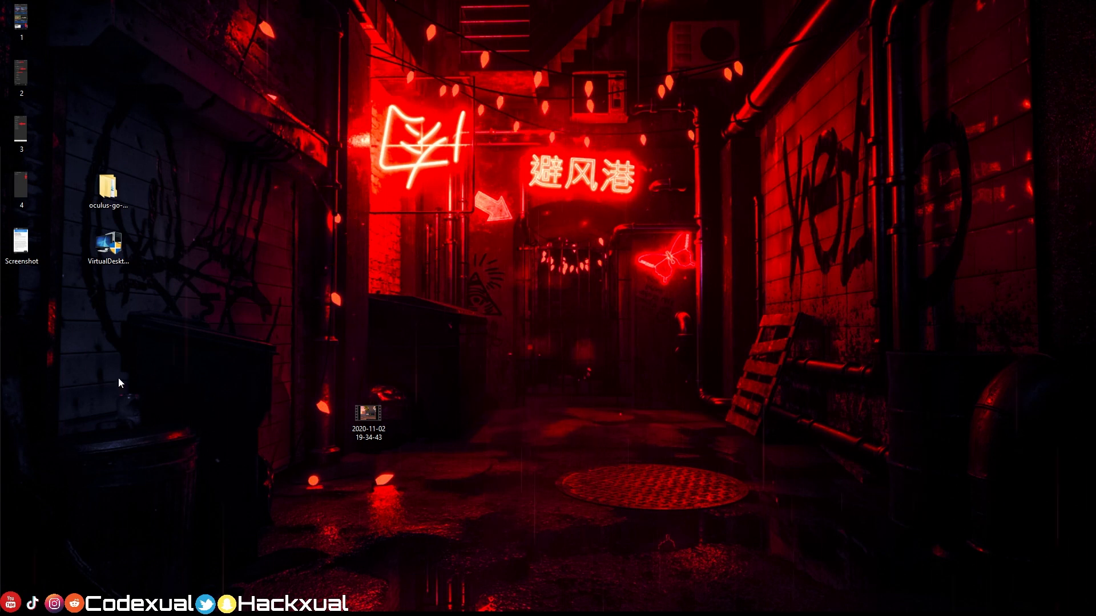
- Open the first Oculus screenshot in Photos and step through to the Create New Organization screenshot
left_click_drag(69, 341, 56, 184)
left_click(28, 67)
double_click(21, 20)
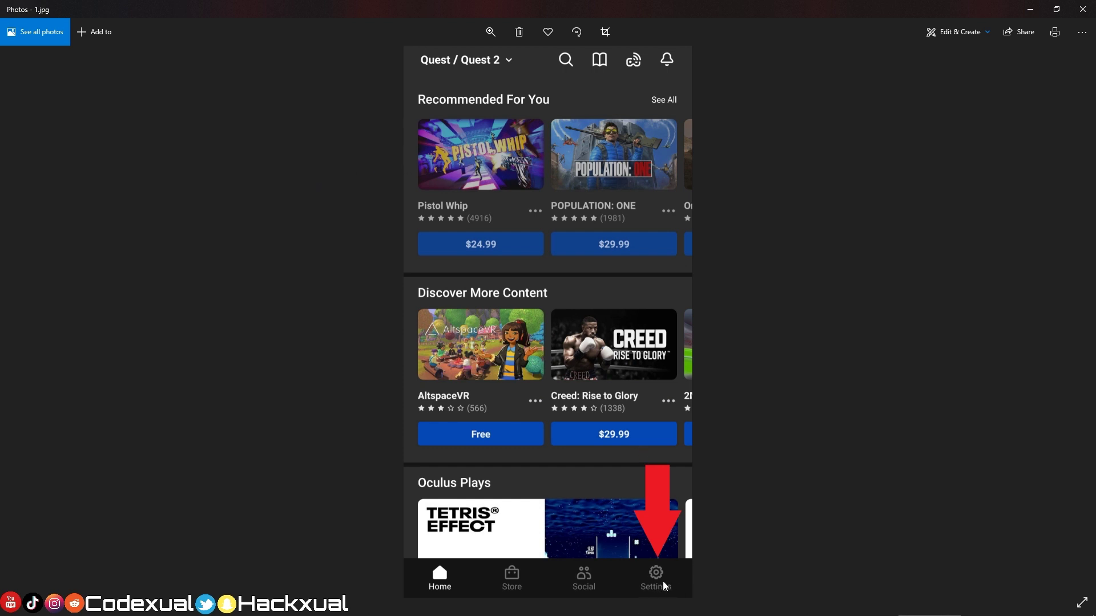
key("Right")
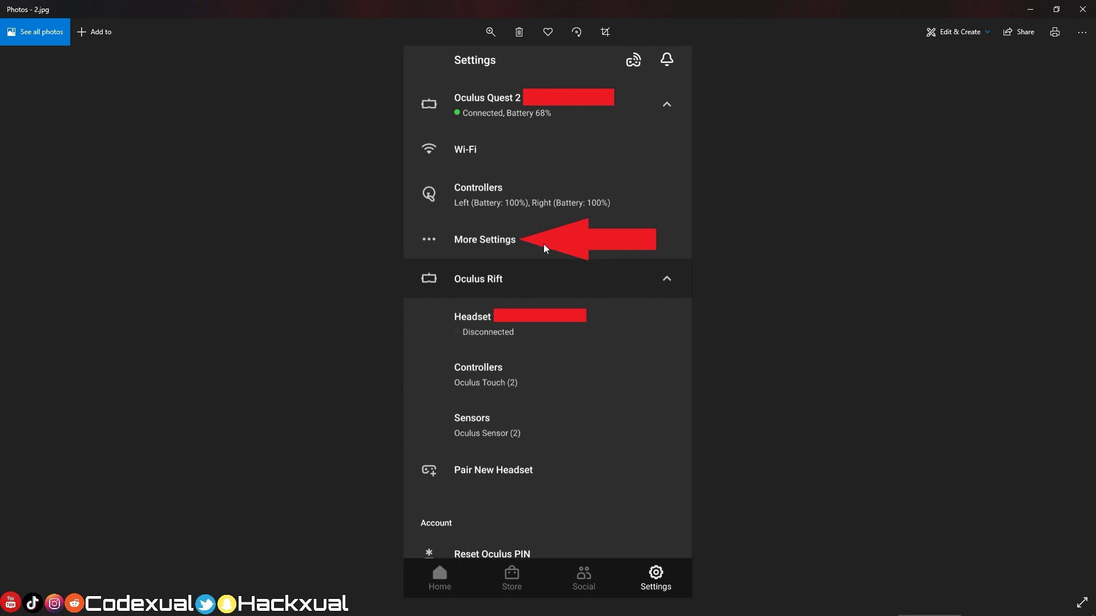
key("Right")
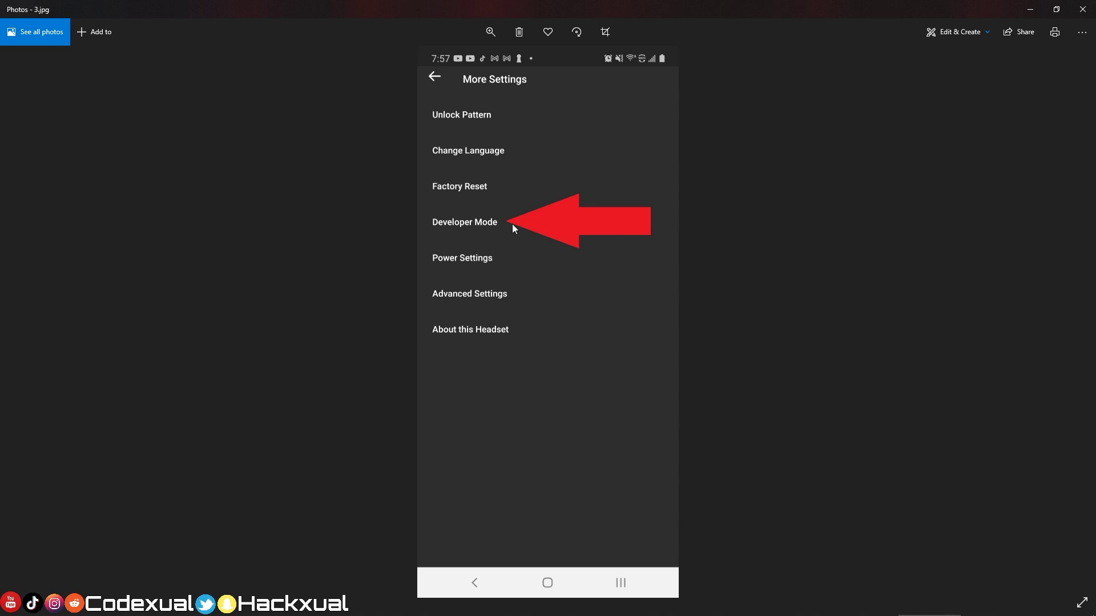
key("Right")
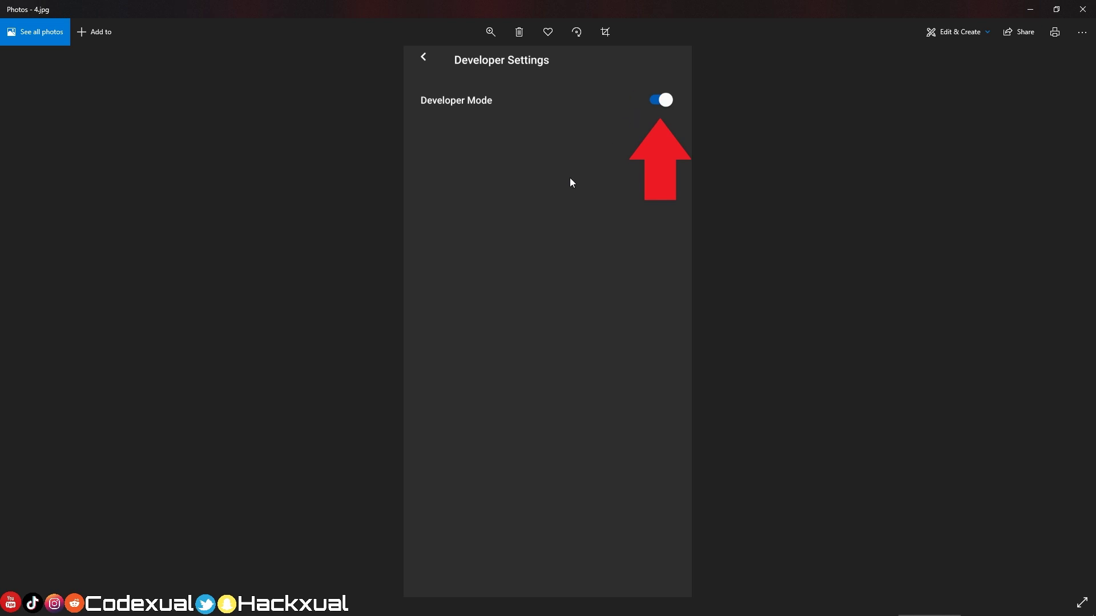
key("Right")
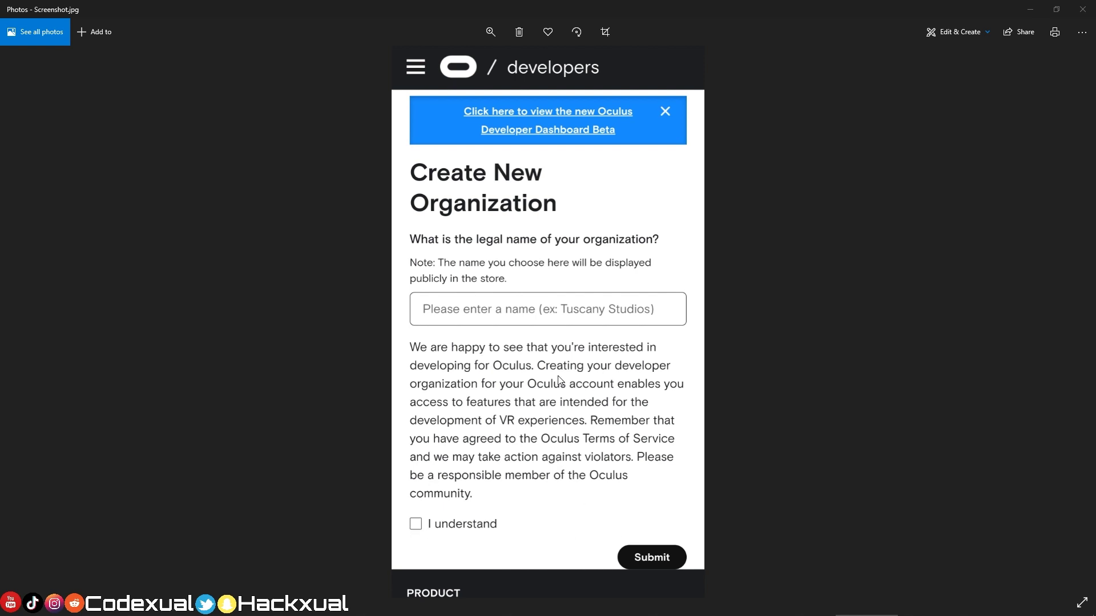
- Cycle through Capture2.PNG, the Oculus store and Settings screenshots to Developer Settings, then close Photos
key("Right")
key("Right")
key("Right")
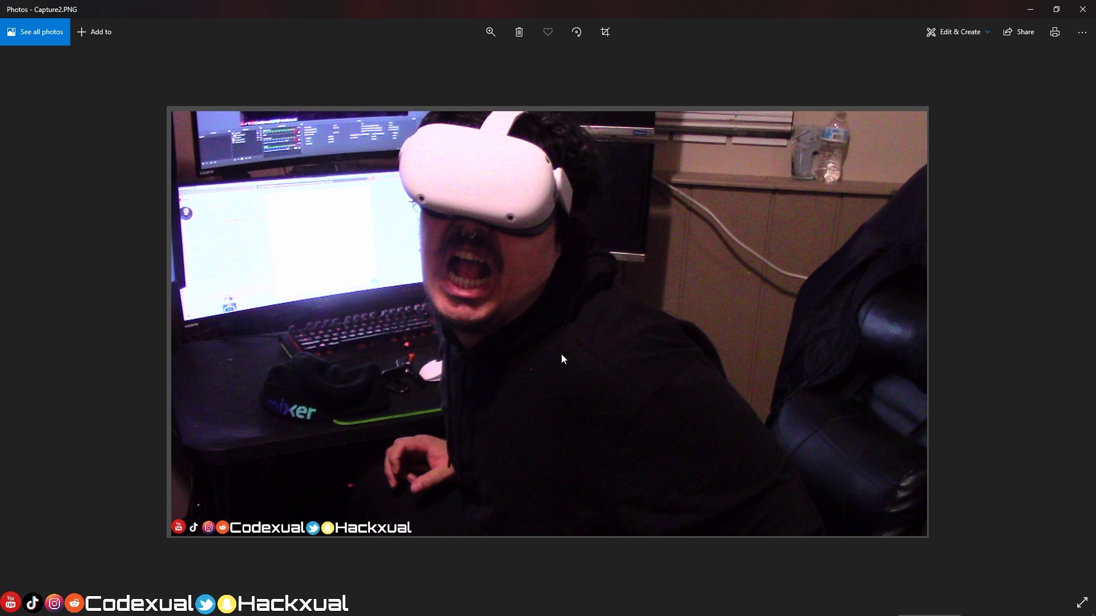
key("Right")
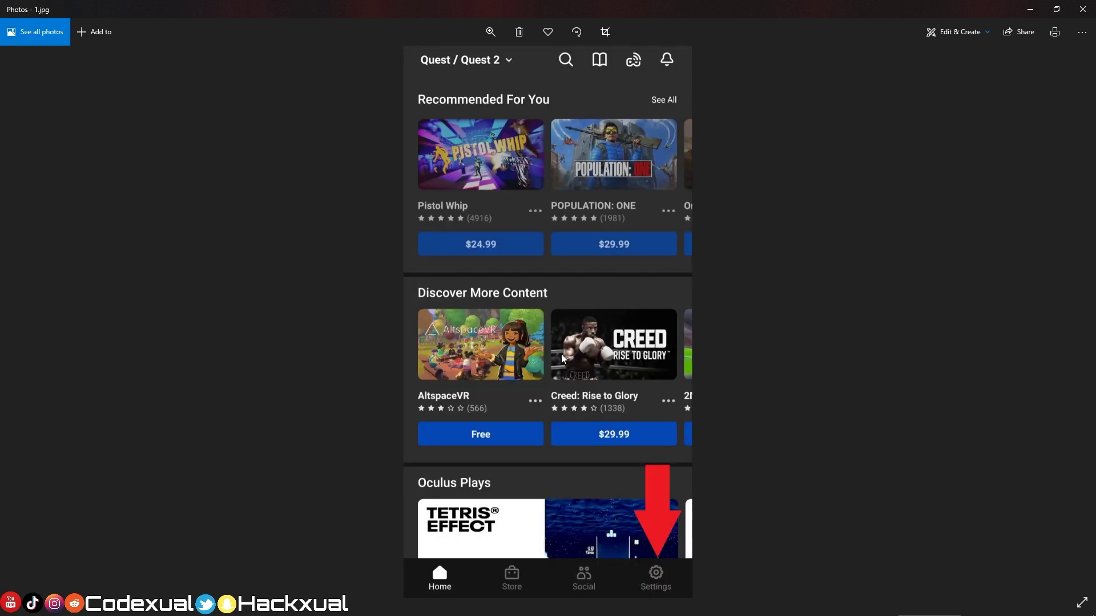
key("Right")
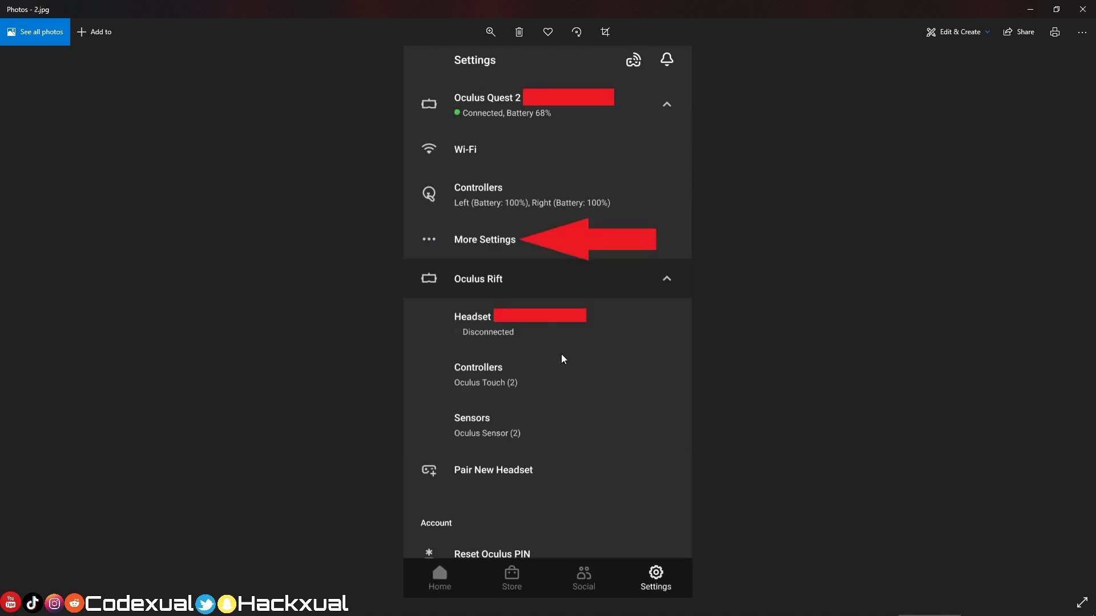
key("Right")
key("Right")
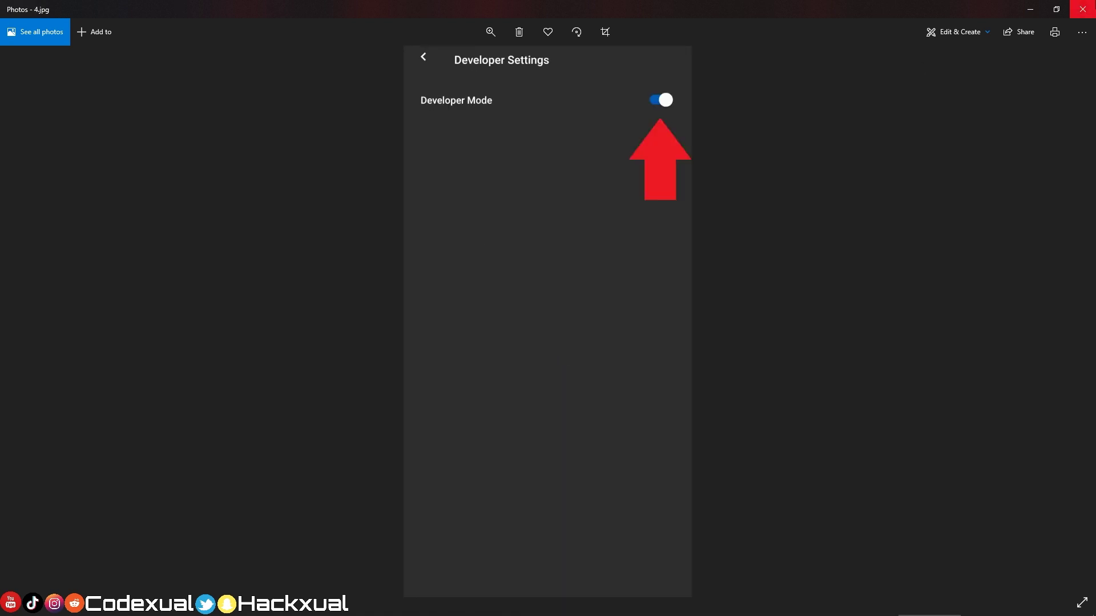
left_click(1083, 9)
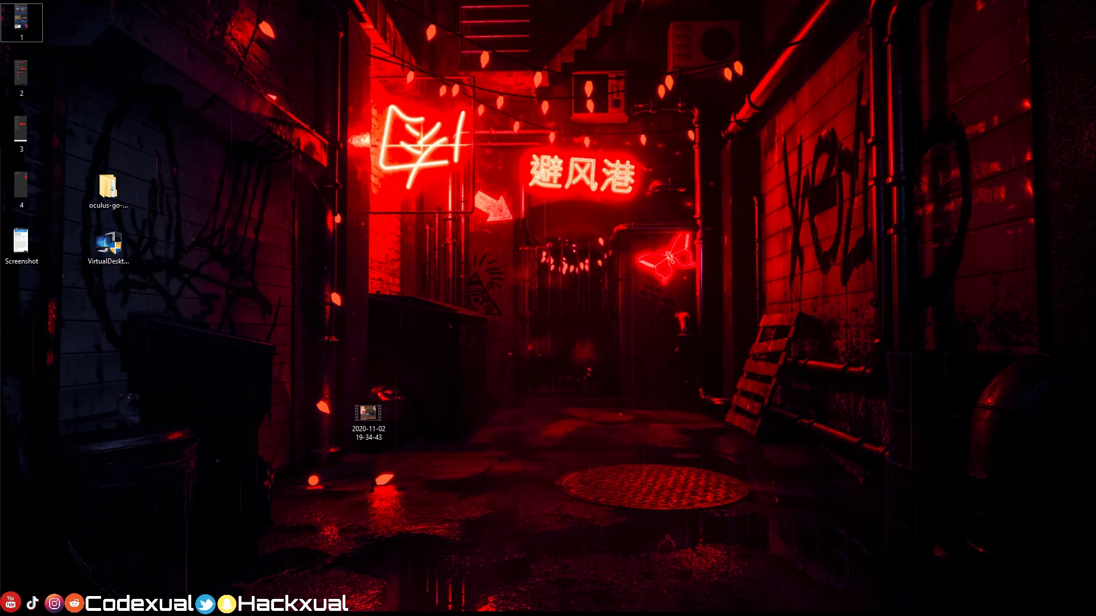
- Move Brave into view and switch from the vrdesktop.net tab to the Oculus ADB Drivers 2.0 page
left_click_drag(1095, 486, 487, 26)
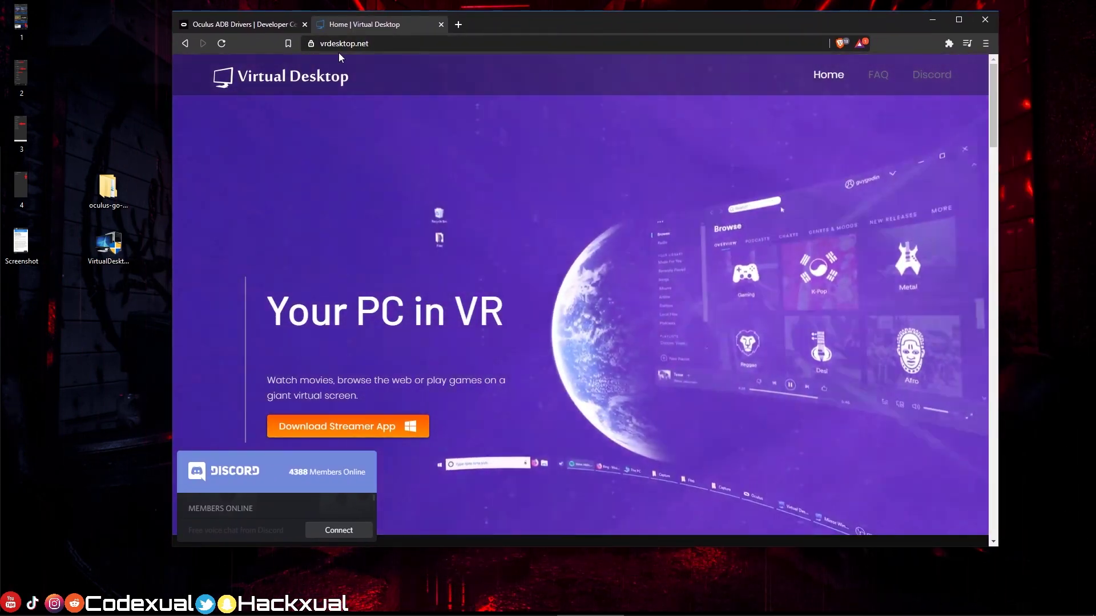
left_click(388, 48)
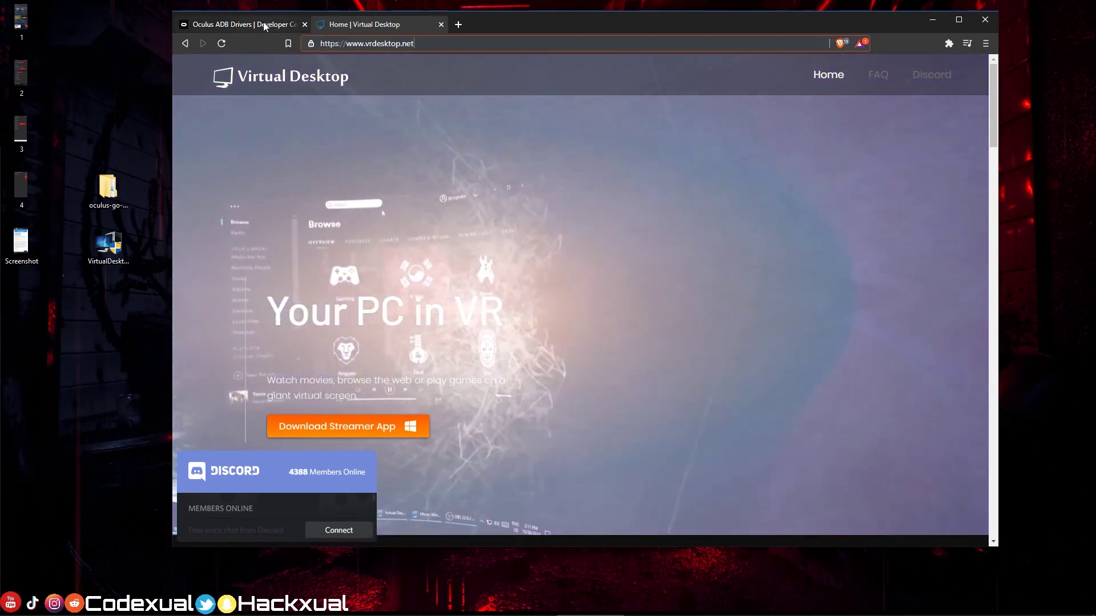
left_click(263, 21)
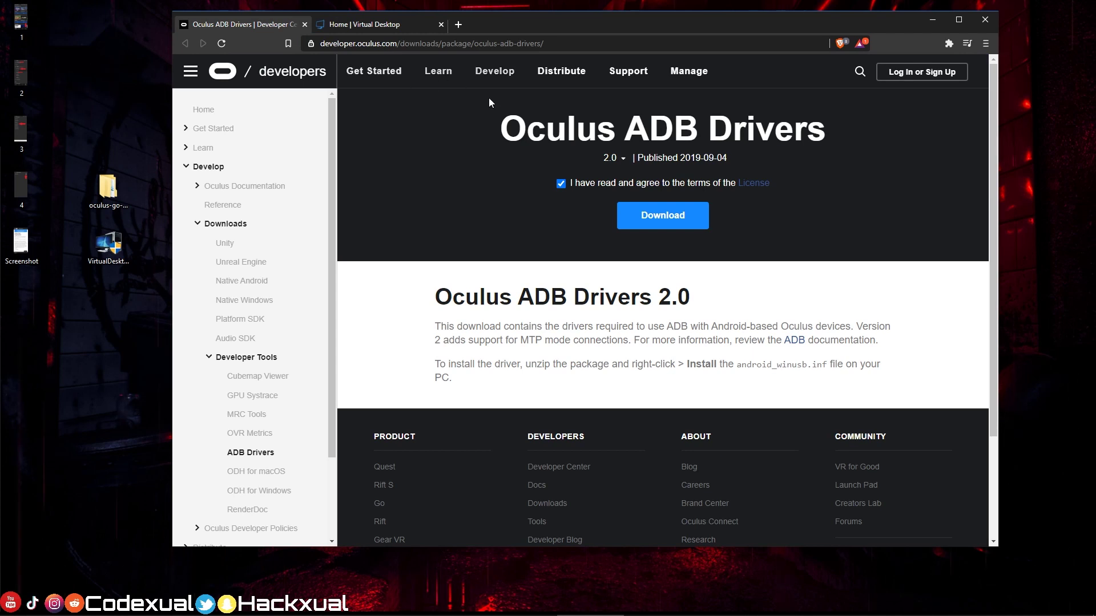
left_click_drag(501, 129, 632, 130)
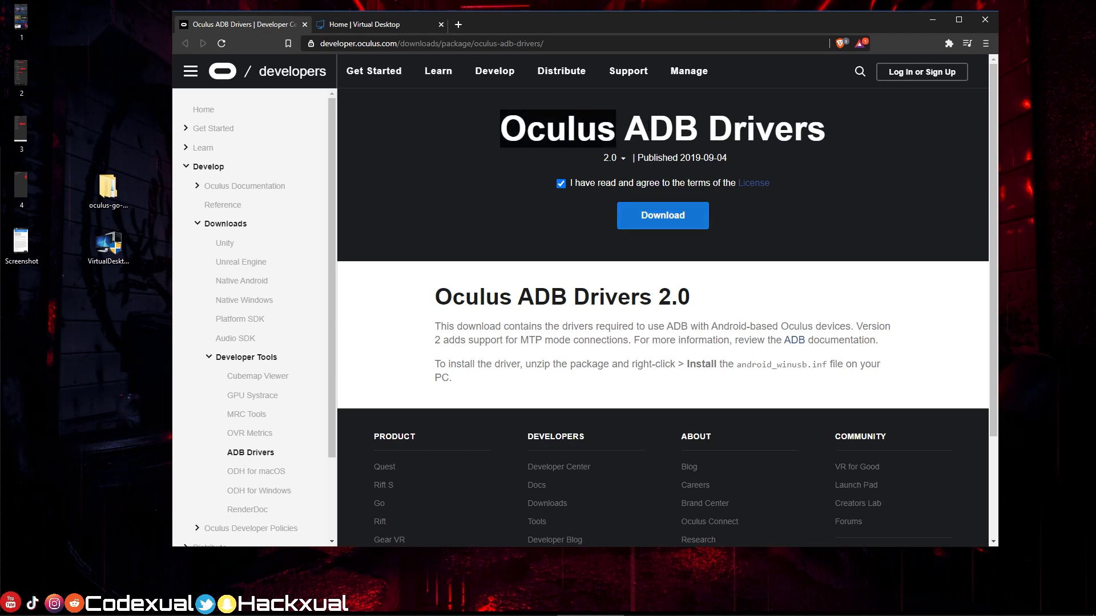
left_click(676, 126)
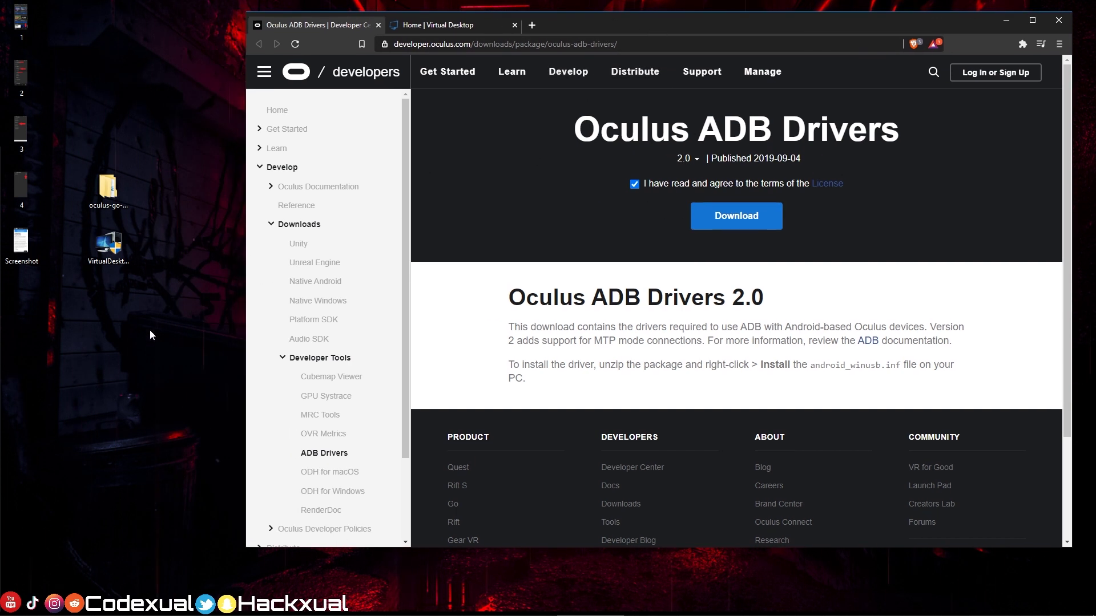
left_click(124, 194)
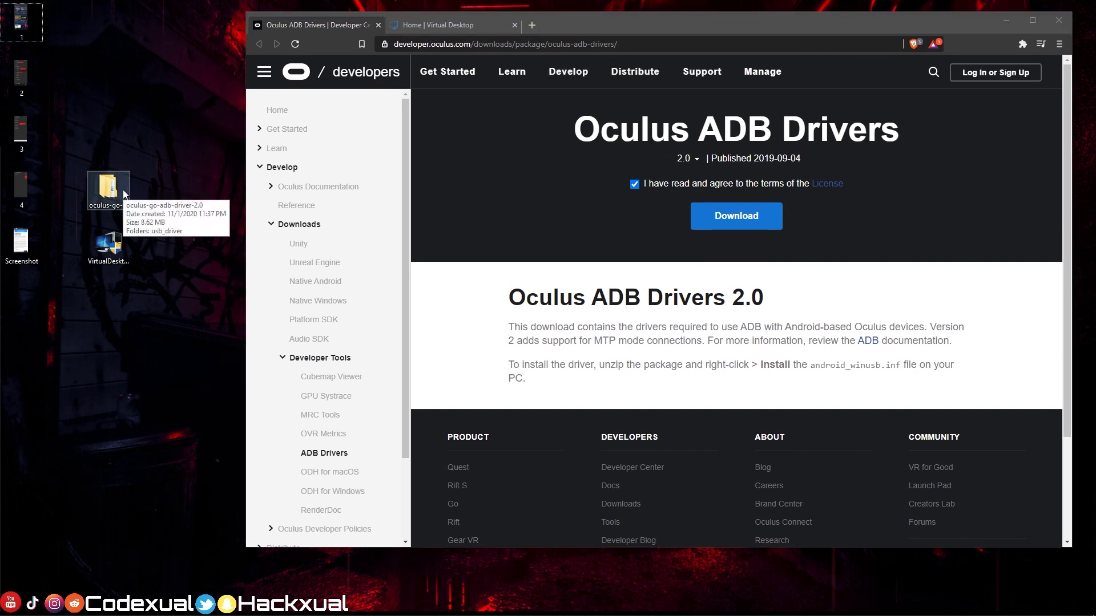
double_click(125, 194)
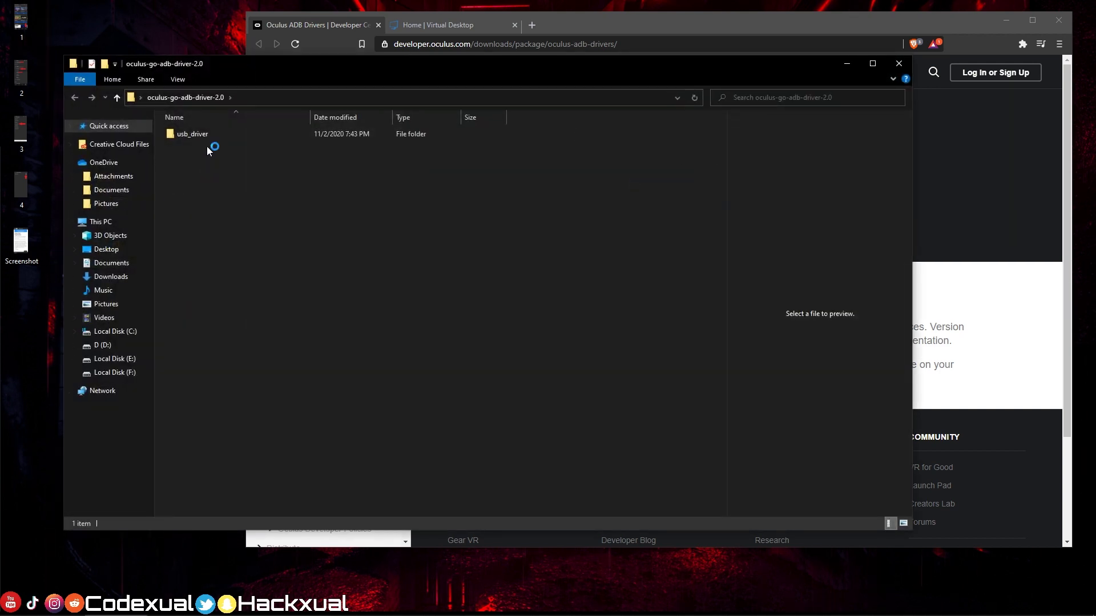
double_click(204, 137)
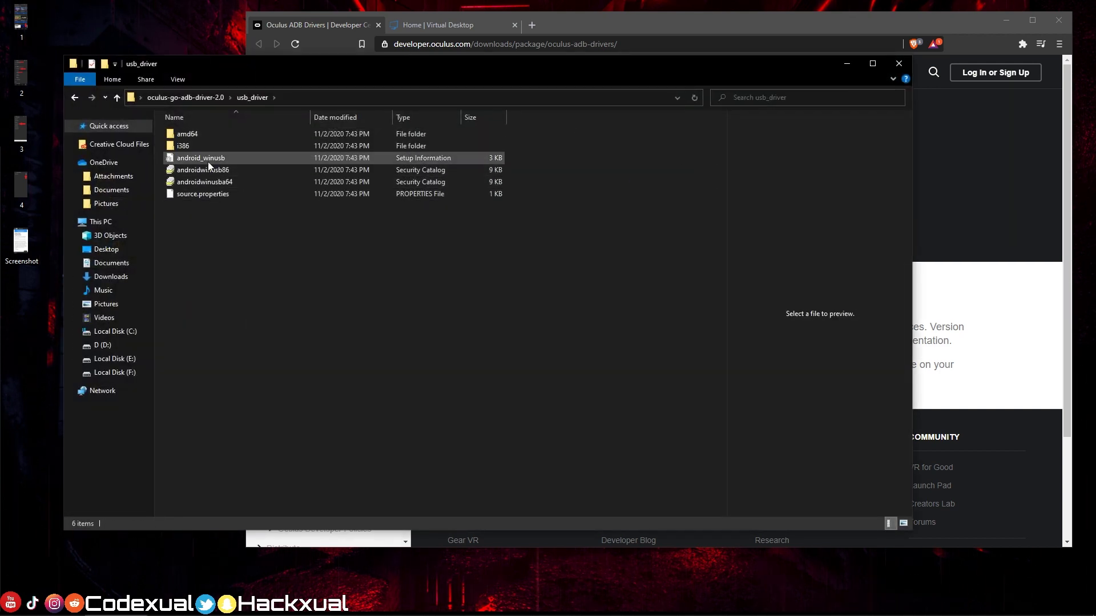
right_click(208, 162)
left_click(191, 234)
right_click(209, 158)
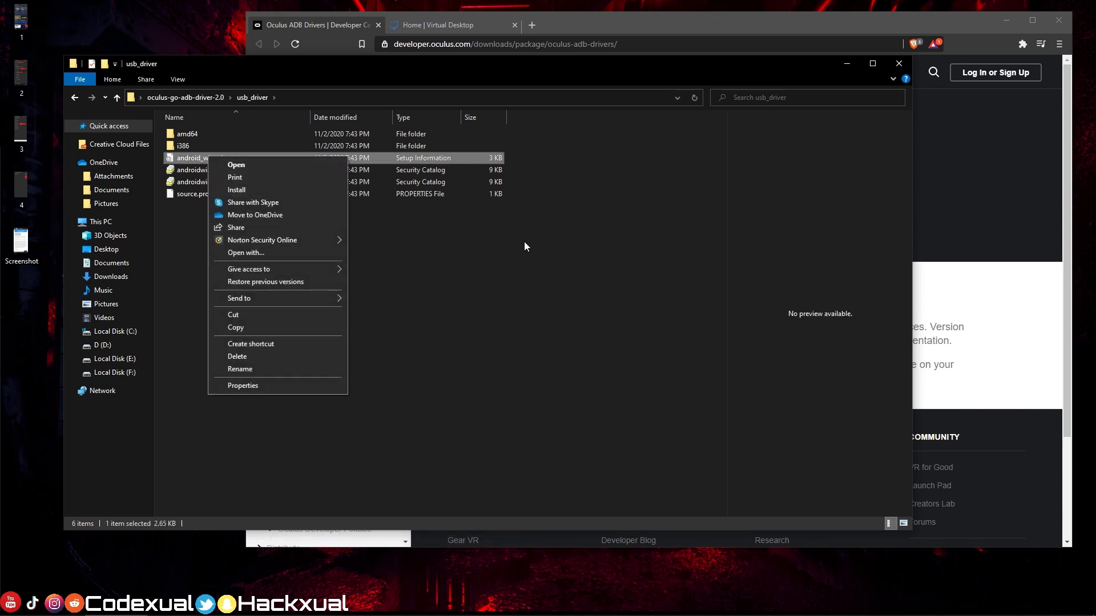
left_click(615, 213)
left_click(898, 64)
left_click_drag(181, 391, 98, 160)
left_click(131, 323)
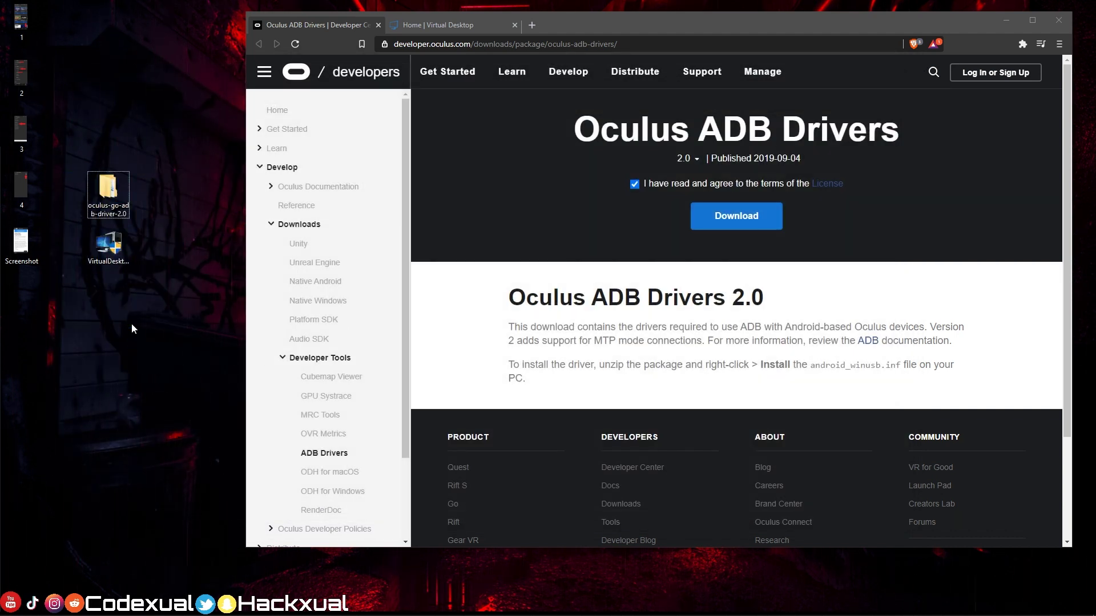
- Open Virtual Desktop Streamer 1.17.1 from the hidden notification area icons
mouse_move(851, 615)
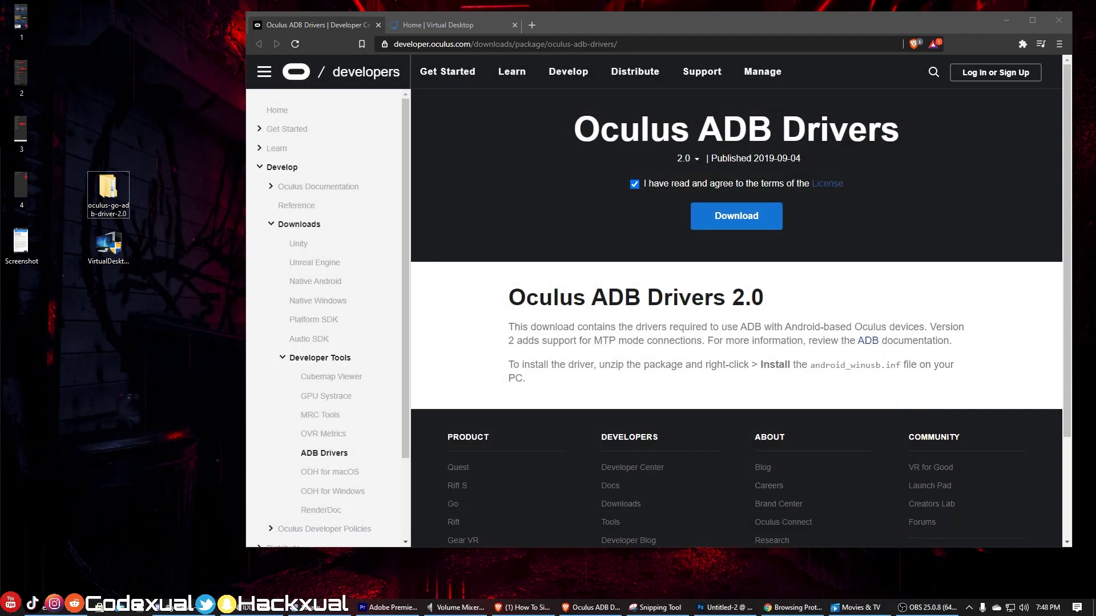
left_click(968, 607)
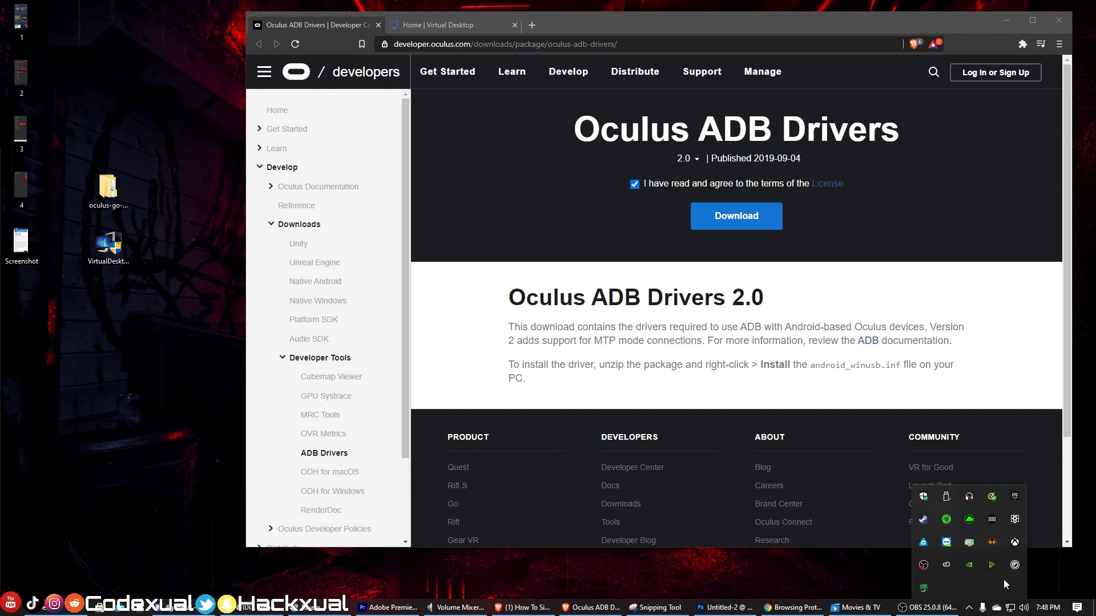
left_click(925, 588)
left_click_drag(401, 209, 305, 213)
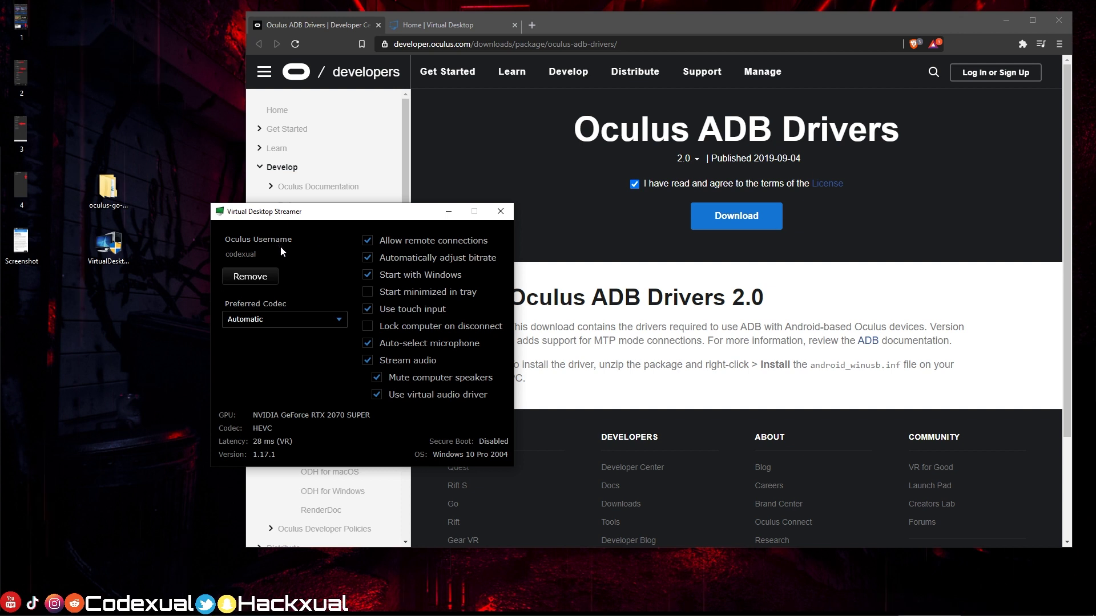
- Check the Preferred Codec list, leaving it on Automatic, and reposition the streamer window
left_click(246, 323)
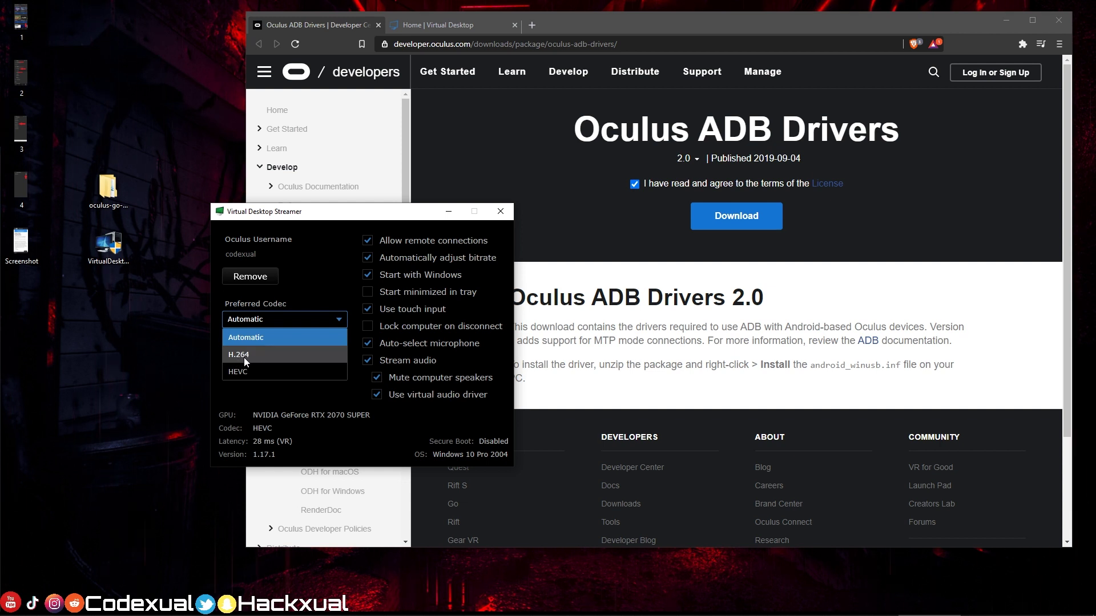
left_click(264, 393)
left_click_drag(311, 212, 315, 180)
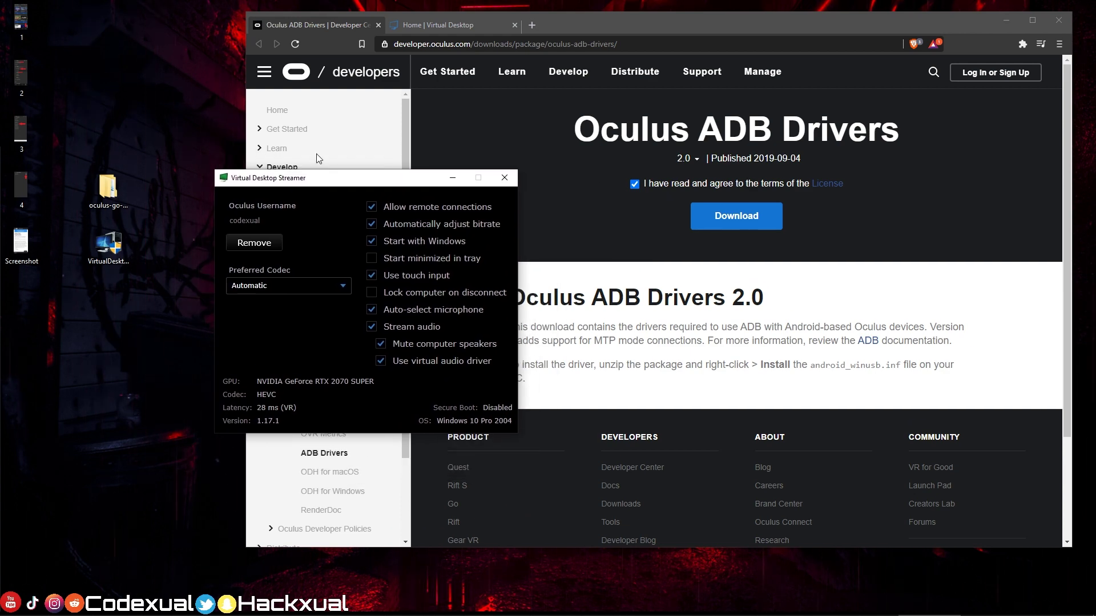
left_click_drag(397, 183, 411, 198)
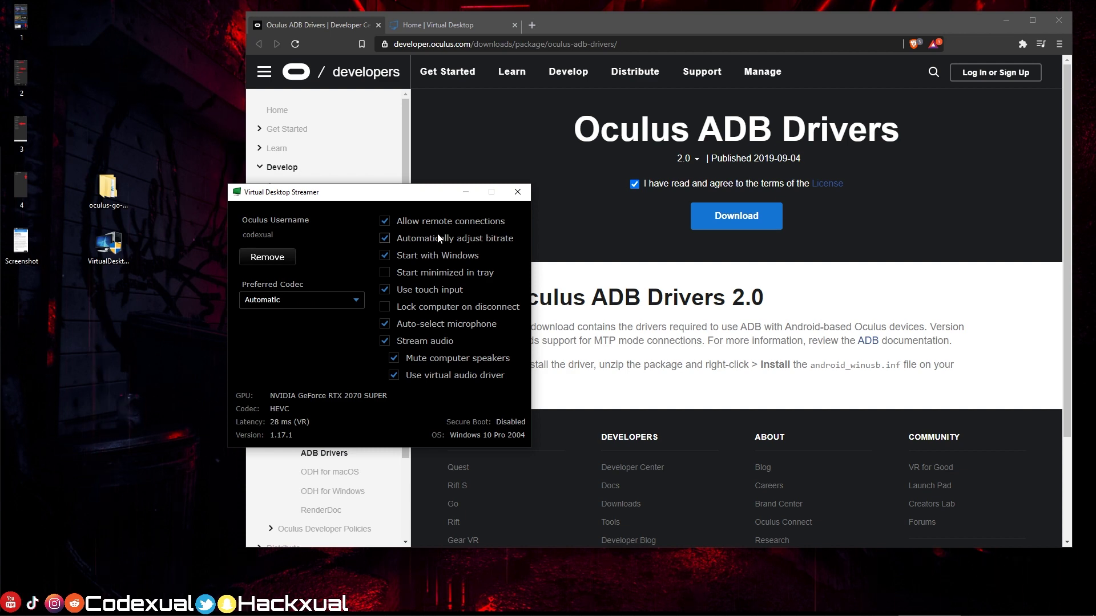
left_click_drag(410, 198, 377, 219)
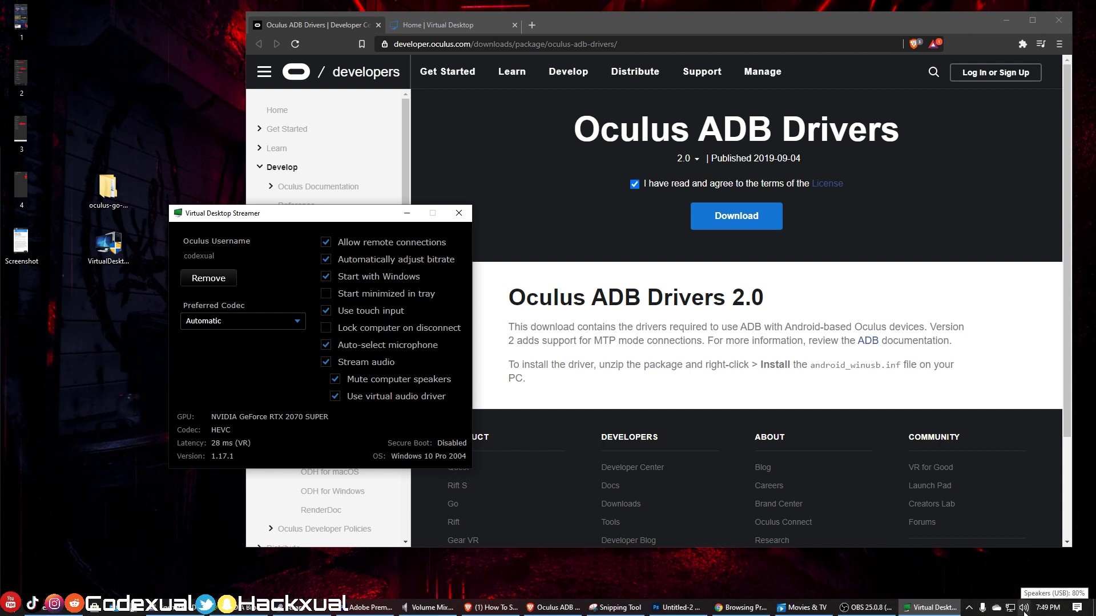
- Open and maximize Sound settings showing Virtual Desktop Audio as input, then open the classic Sound panel
right_click(1024, 612)
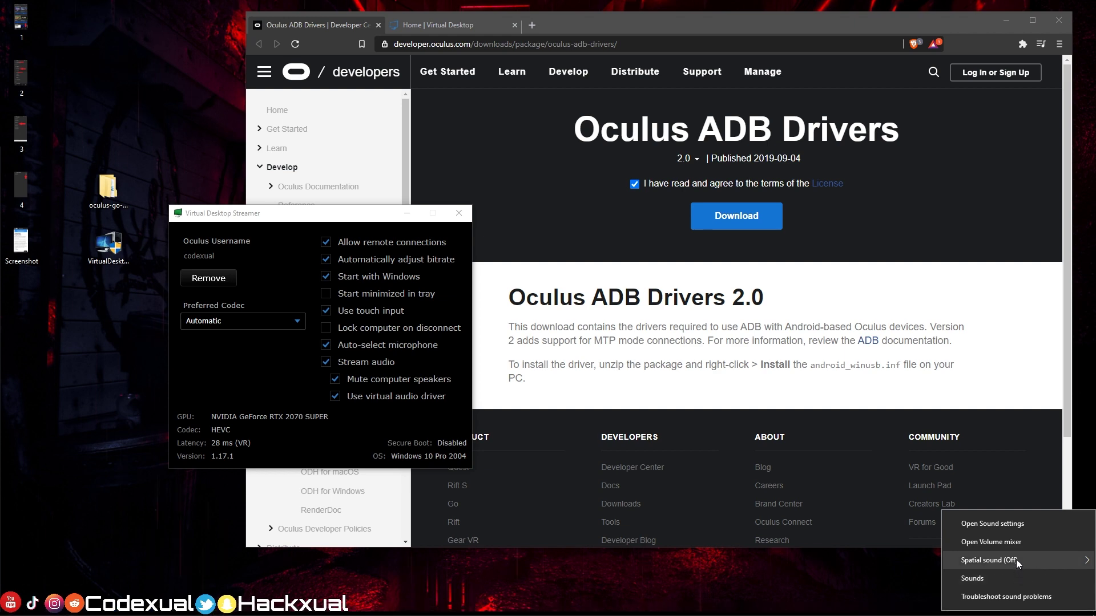
left_click(1012, 529)
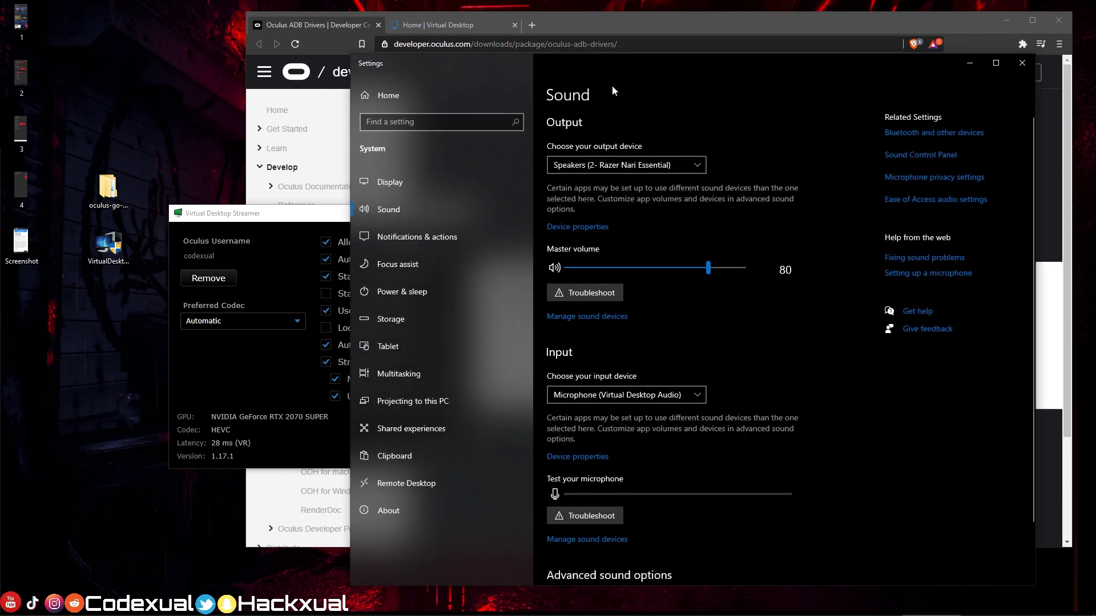
left_click_drag(612, 62, 438, 47)
left_click_drag(865, 241, 692, 216)
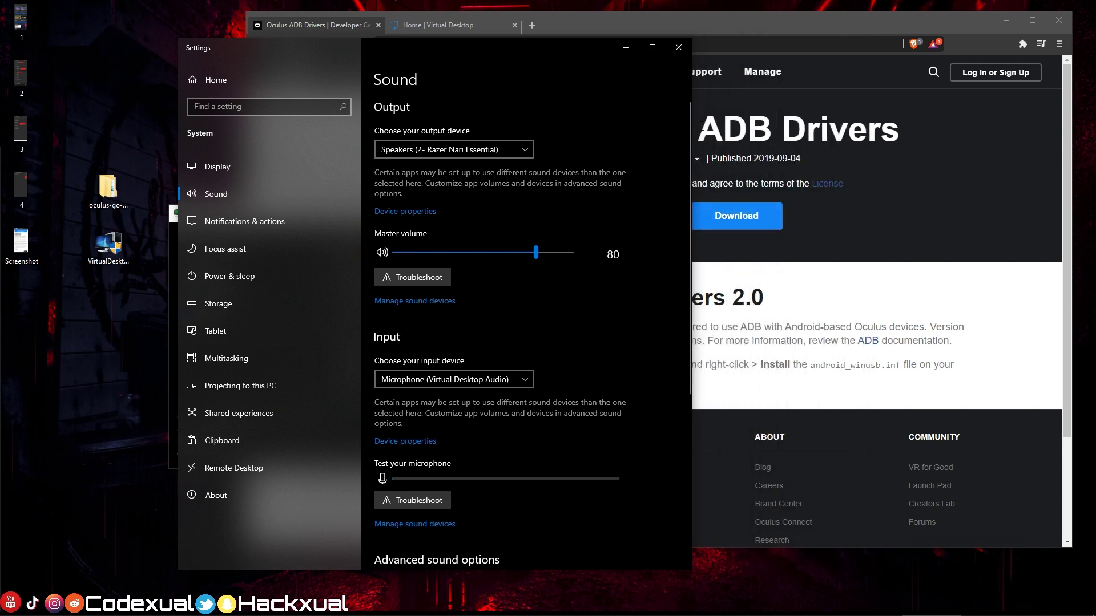
left_click_drag(693, 176, 875, 175)
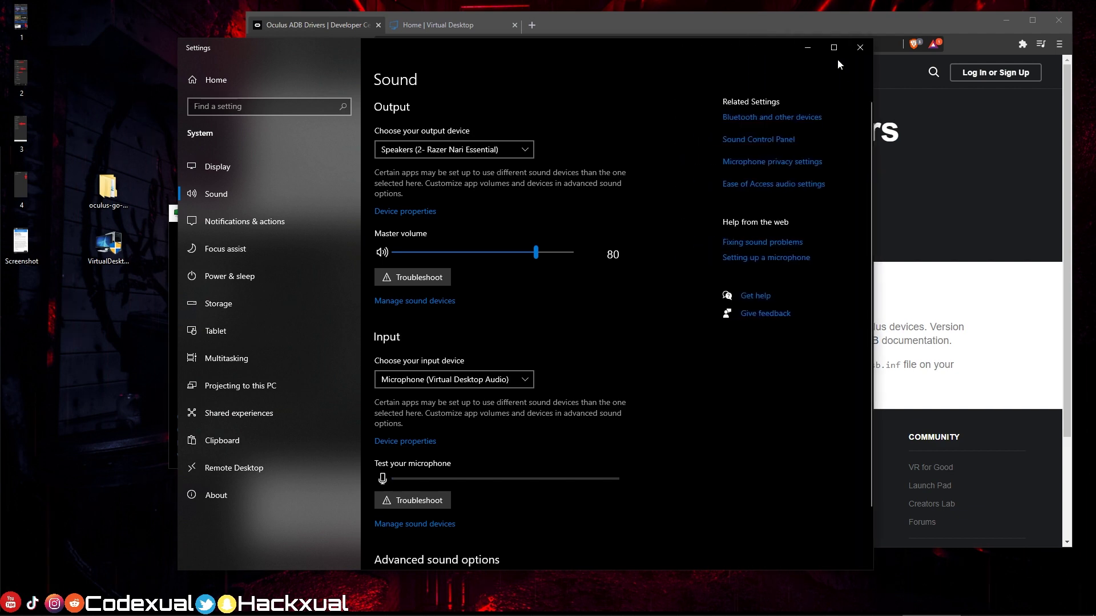
left_click(836, 49)
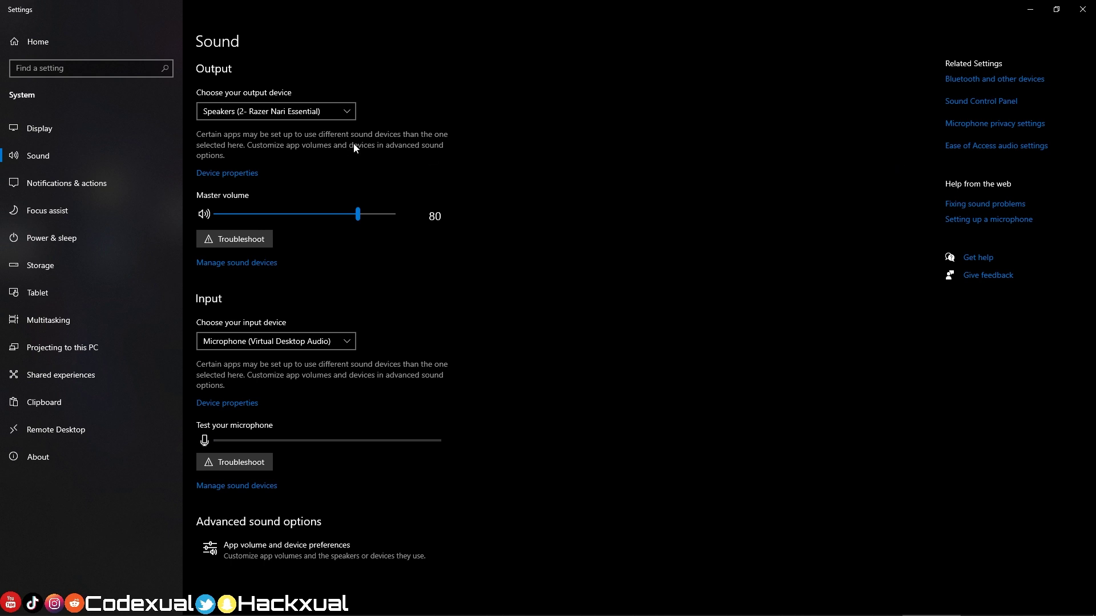
left_click(959, 105)
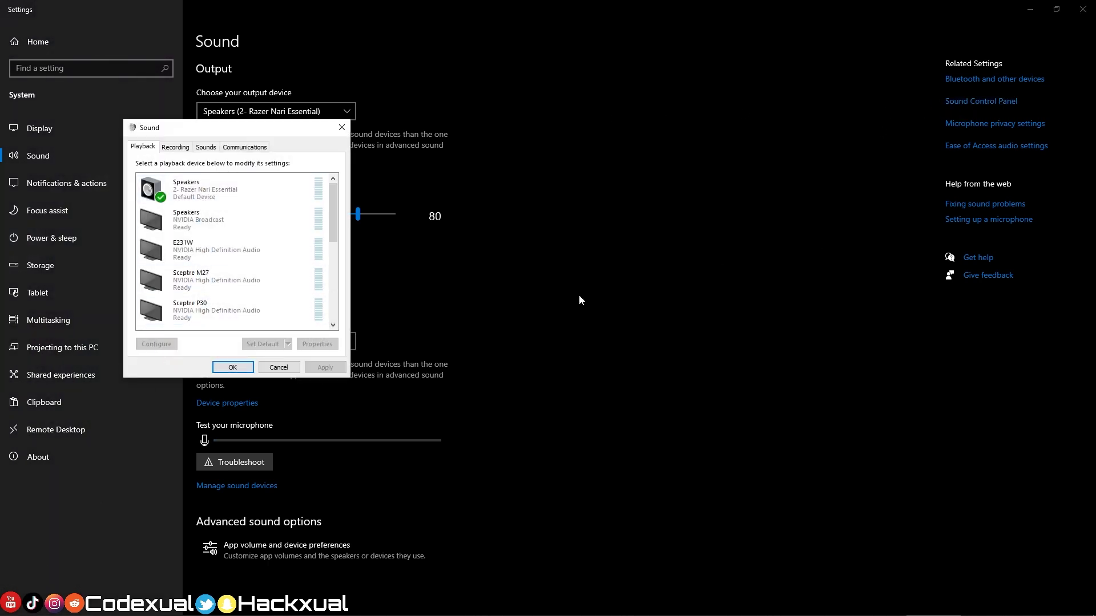
scroll(329, 212, "down", 3)
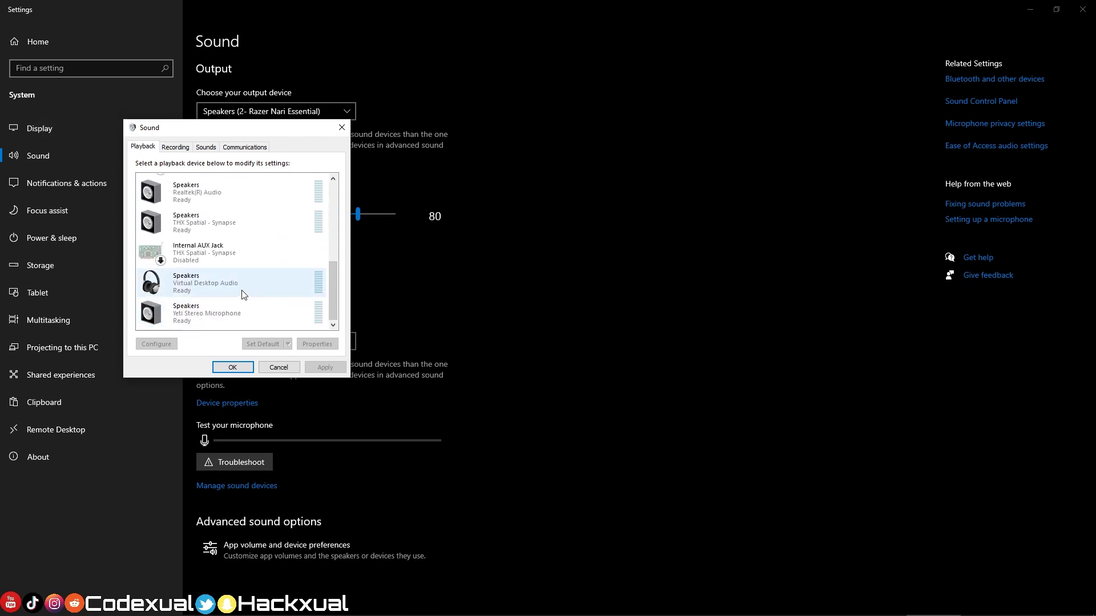
left_click(180, 290)
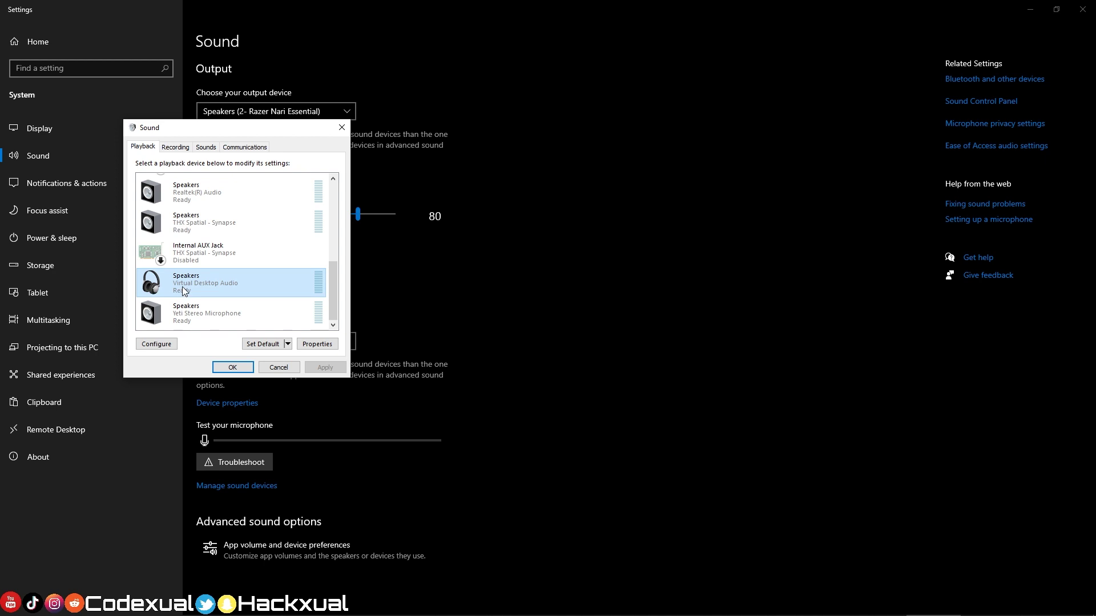
right_click(186, 287)
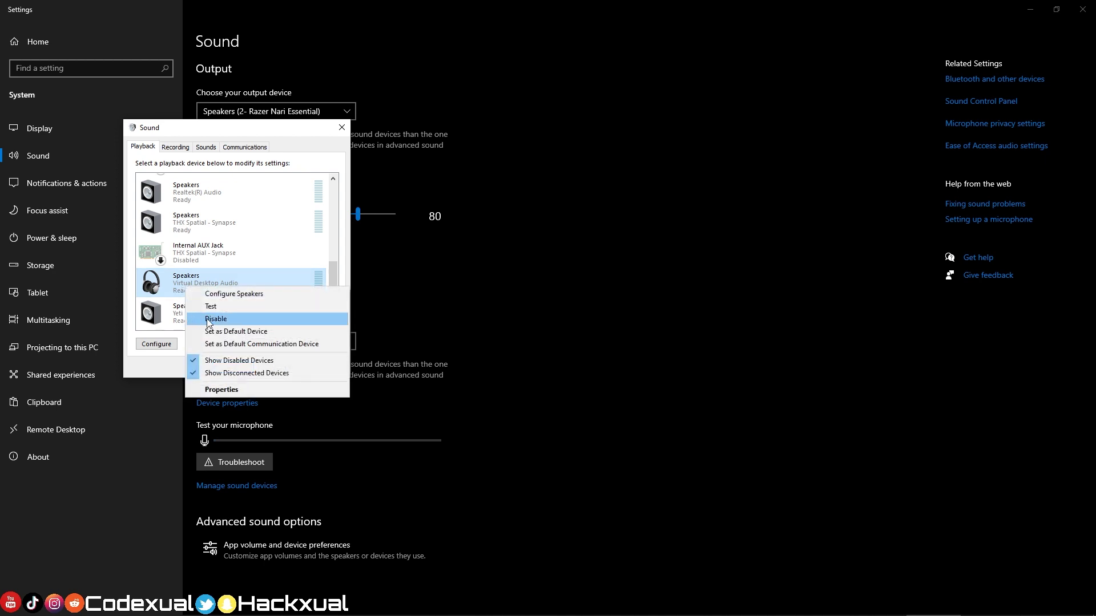
left_click(171, 292)
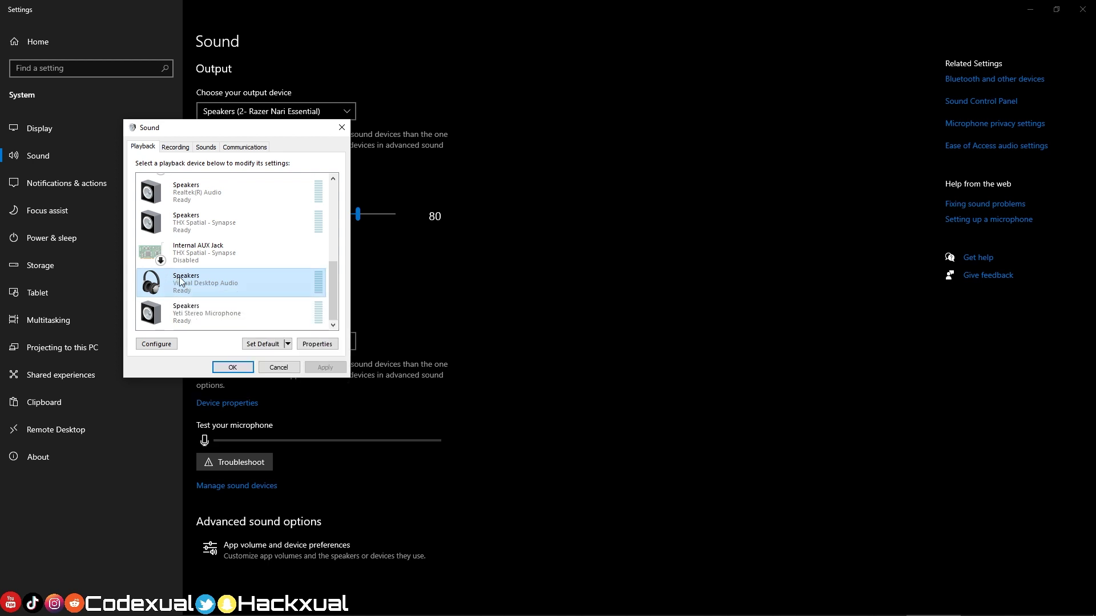
right_click(180, 280)
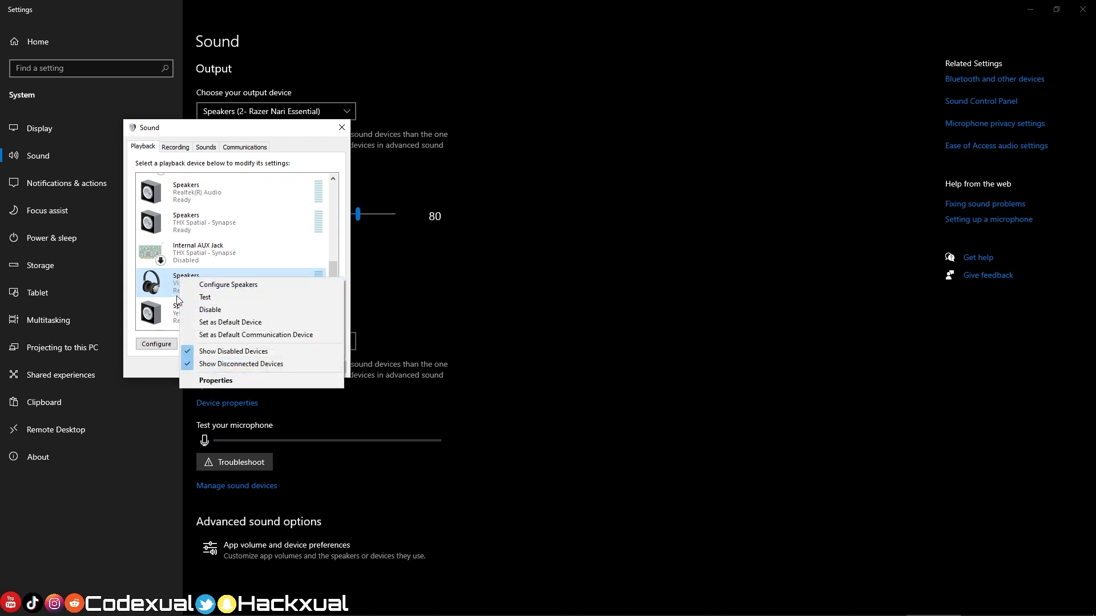
left_click(190, 294)
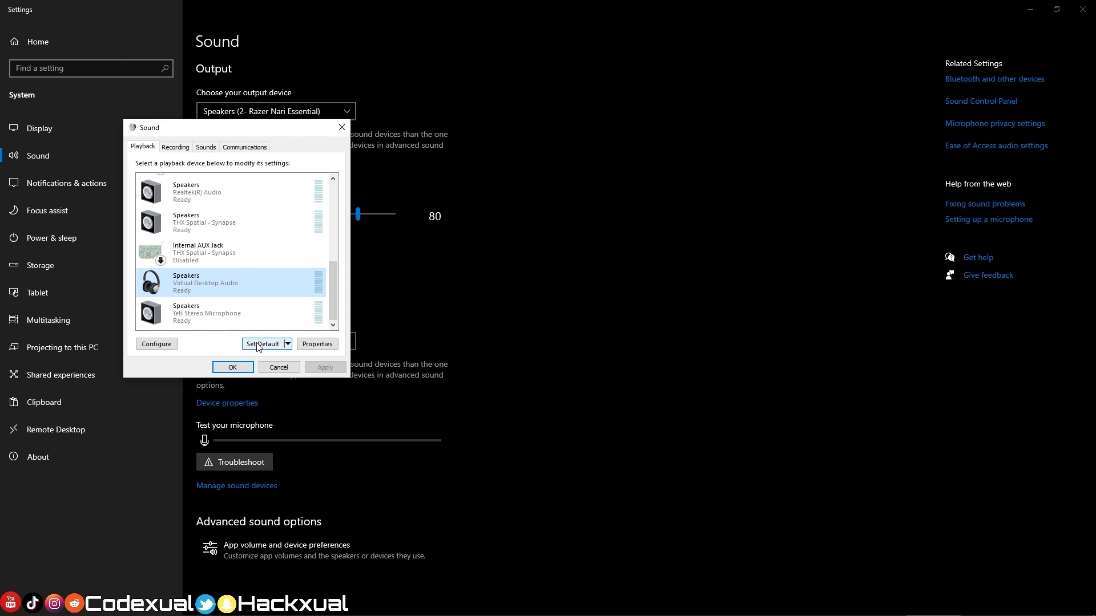
left_click(175, 147)
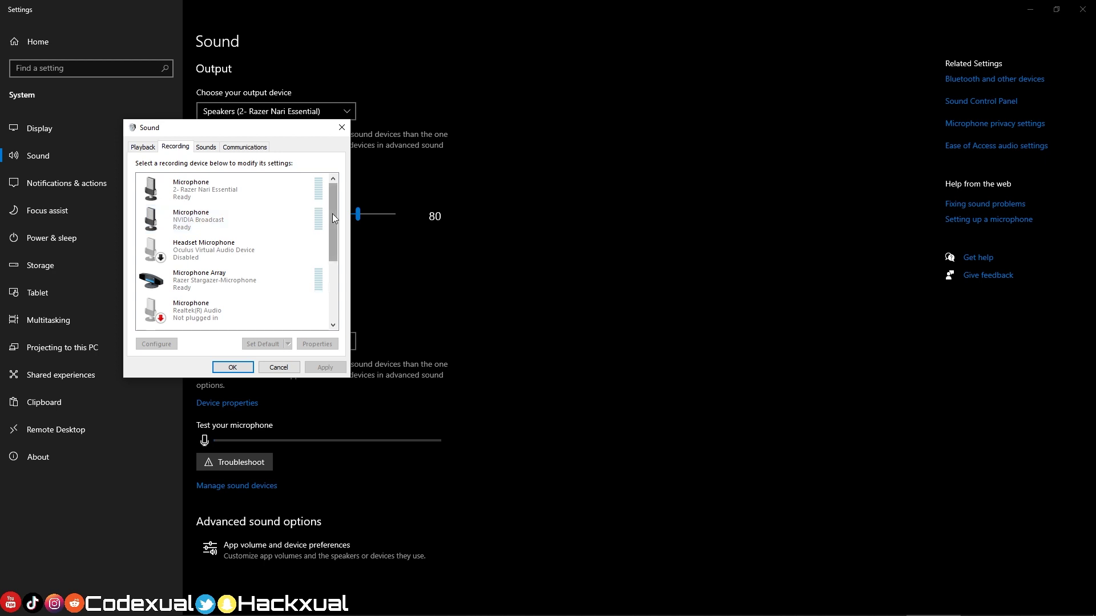
left_click_drag(332, 214, 340, 292)
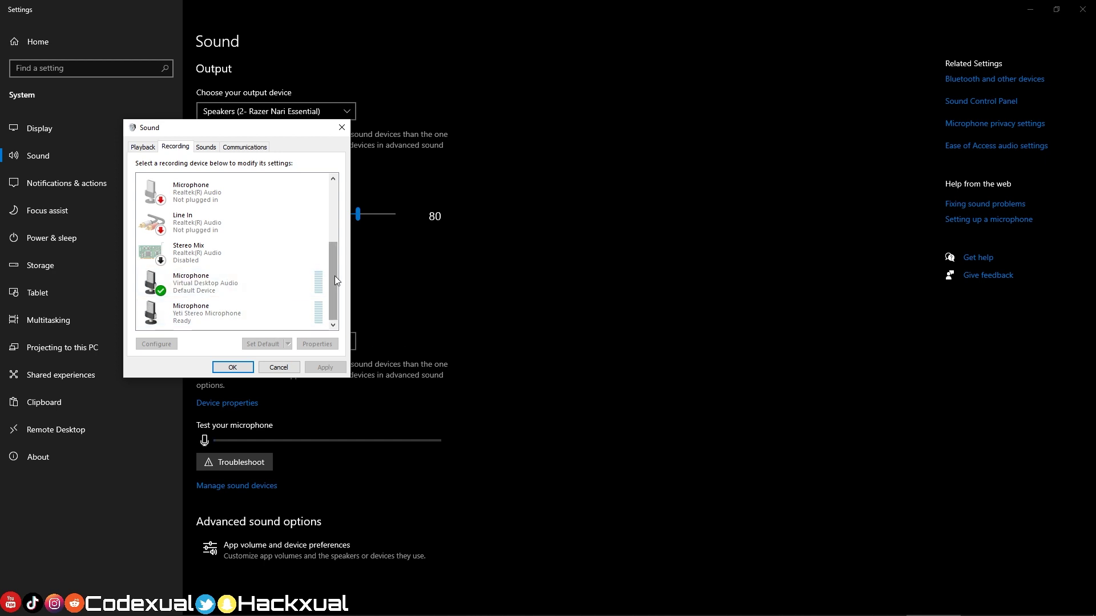
left_click_drag(334, 276, 324, 206)
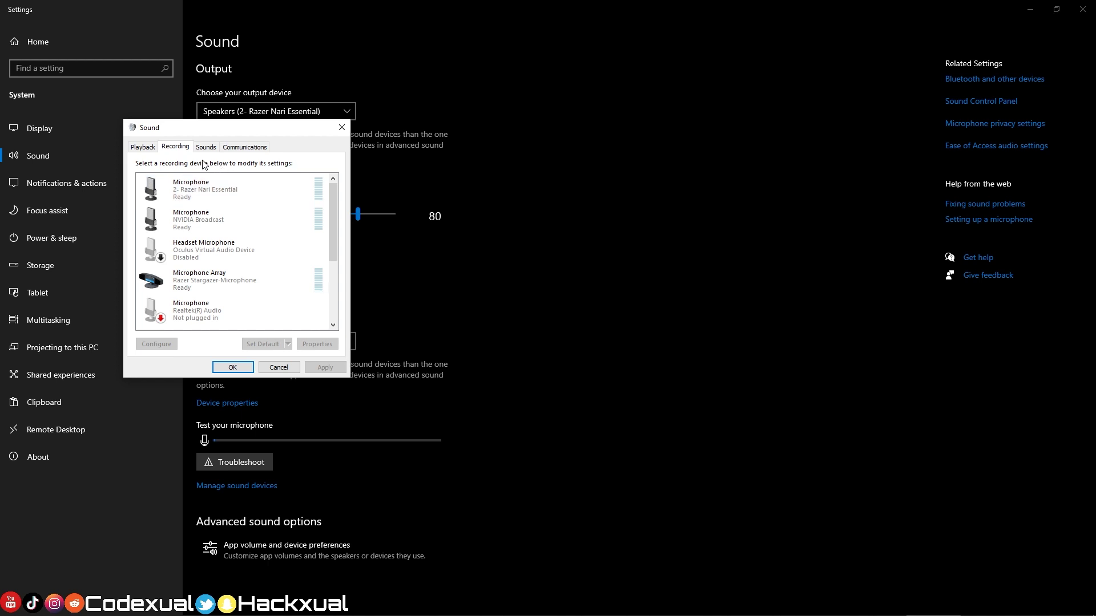
left_click(142, 147)
scroll(326, 208, "up", 1)
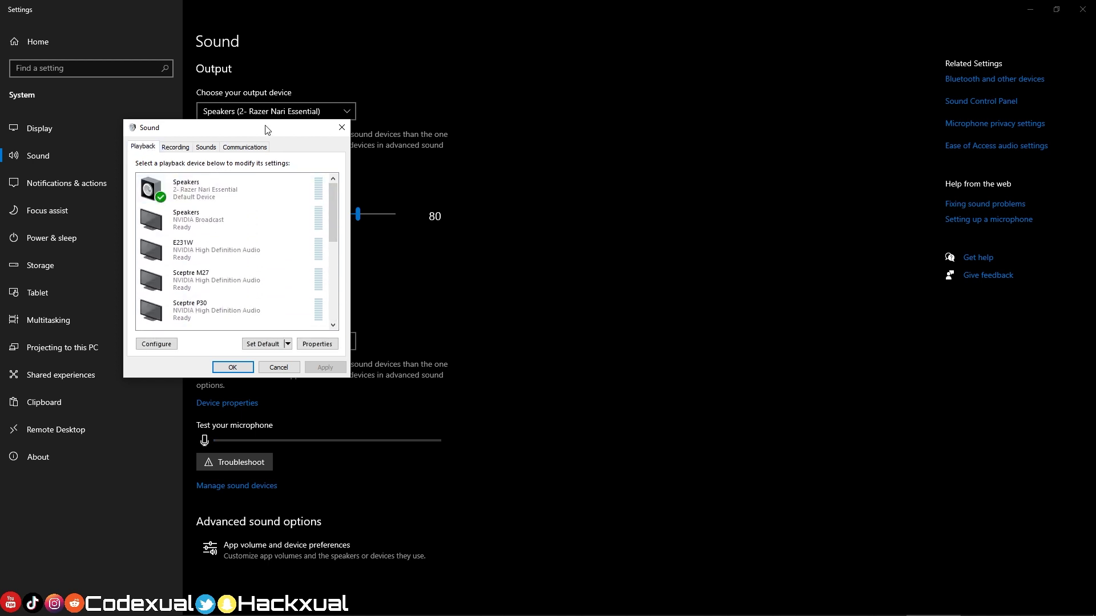
mouse_move(251, 132)
left_mouse_down()
mouse_move(236, 107)
mouse_move(258, 122)
left_mouse_up()
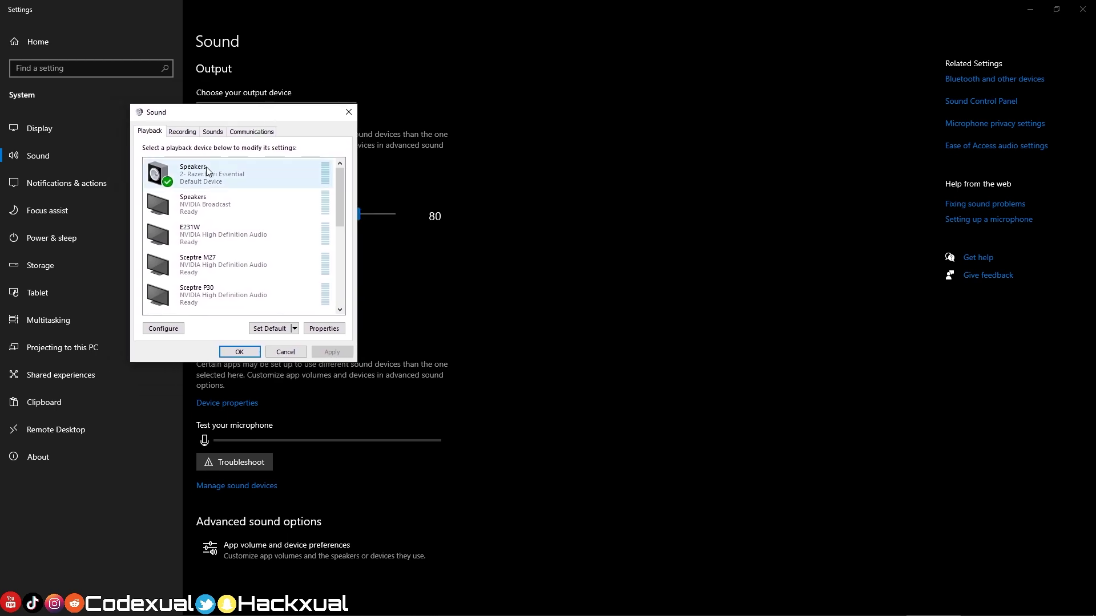
left_click(229, 177)
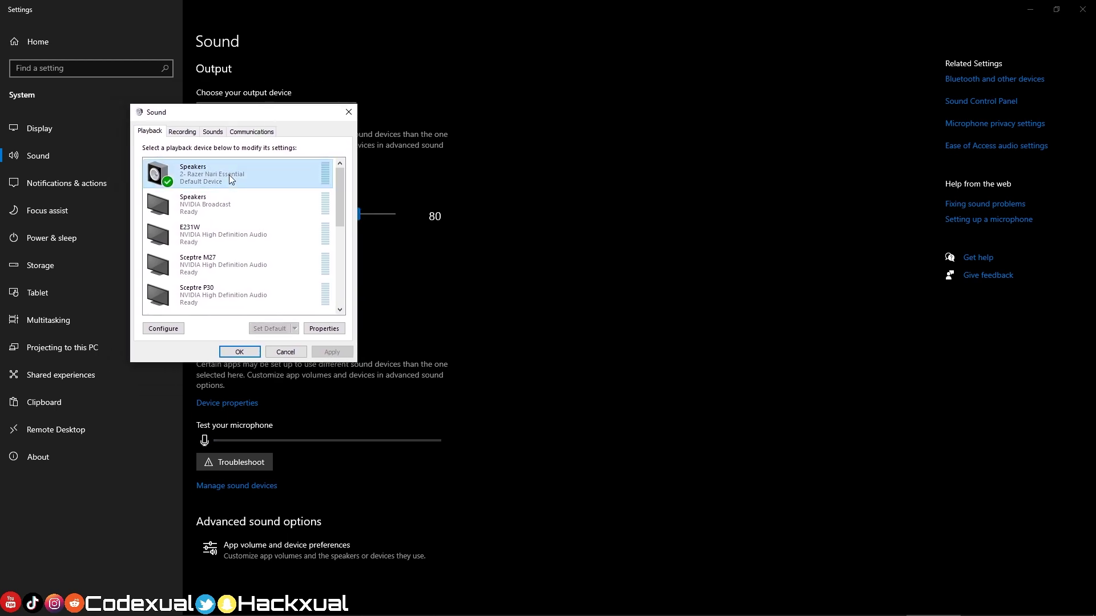
left_click(181, 135)
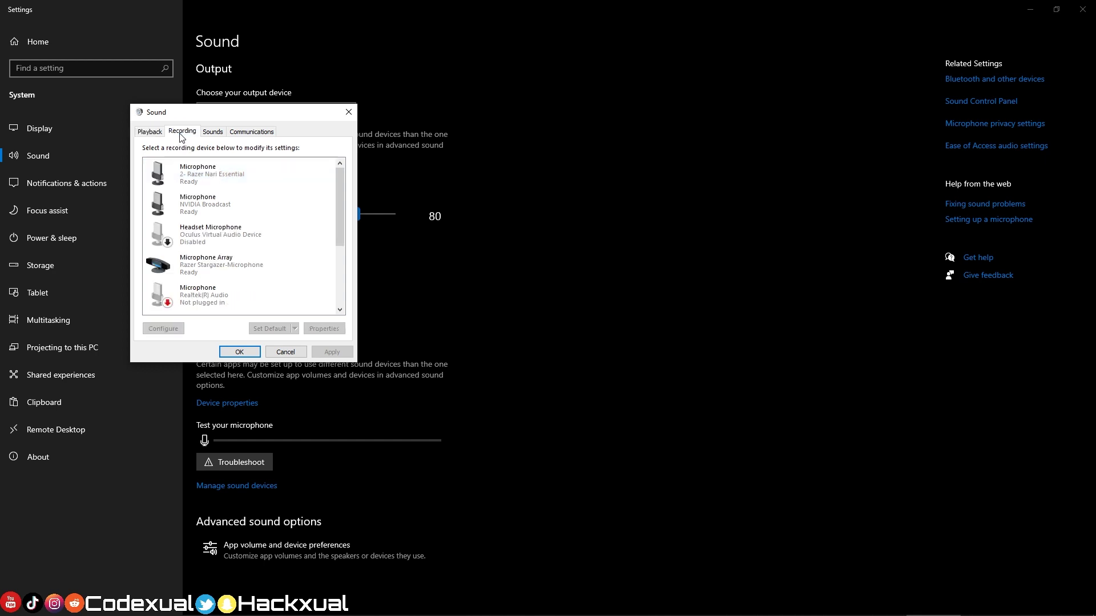
left_click_drag(201, 114, 520, 129)
left_click(1078, 21)
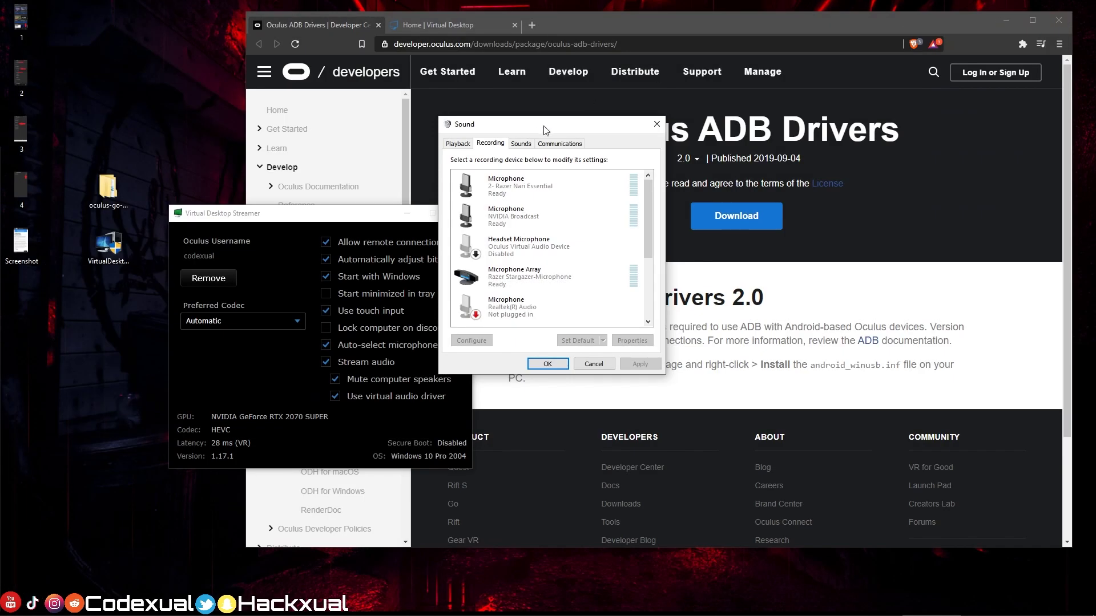
- Review the SideQuest Download & Setup page, then launch SideQuest v0.10.18 from Start's Recently added
left_click_drag(545, 130, 745, 210)
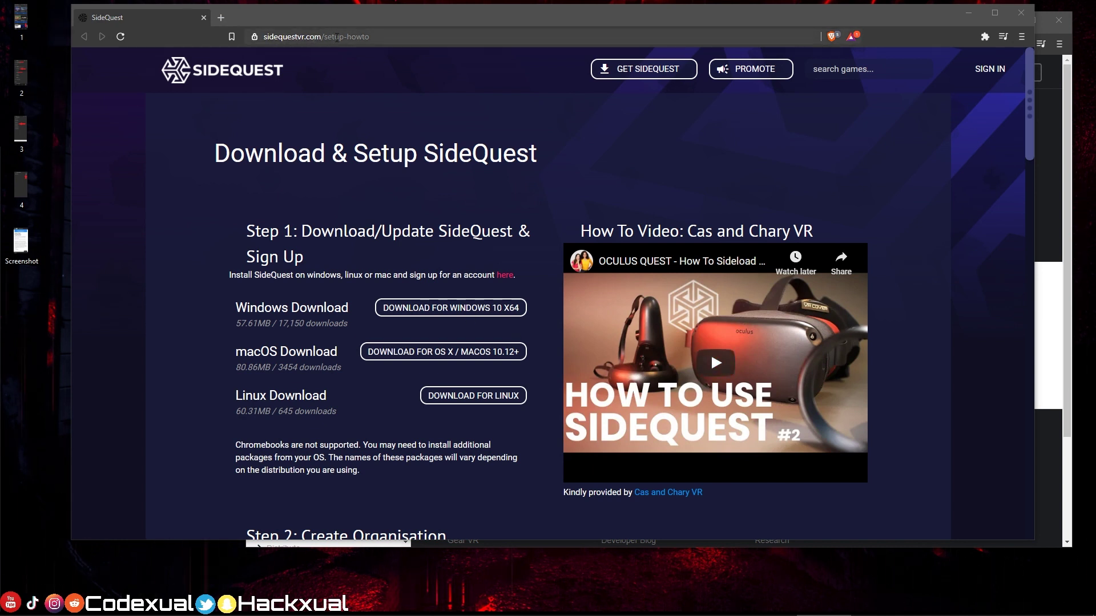
left_click_drag(257, 308, 316, 309)
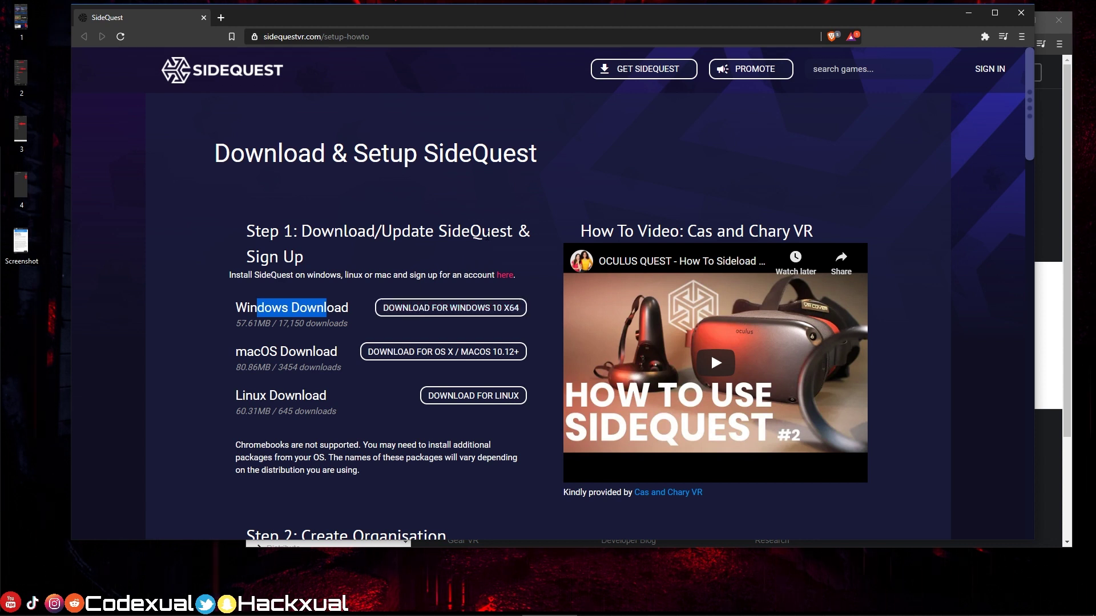
left_click_drag(370, 24, 383, 31)
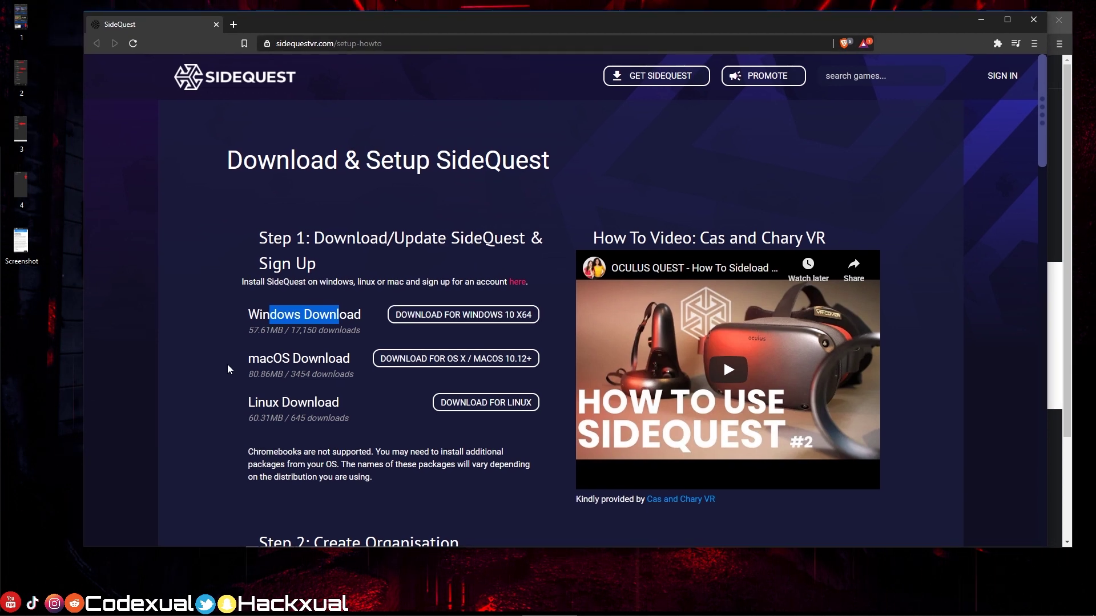
left_click(11, 608)
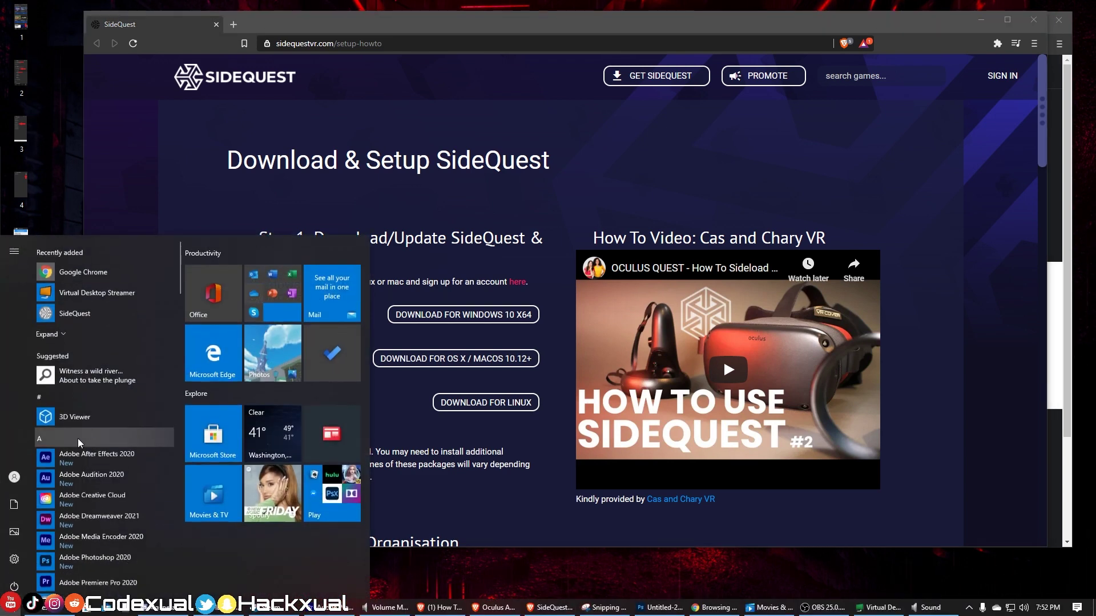
left_click(77, 310)
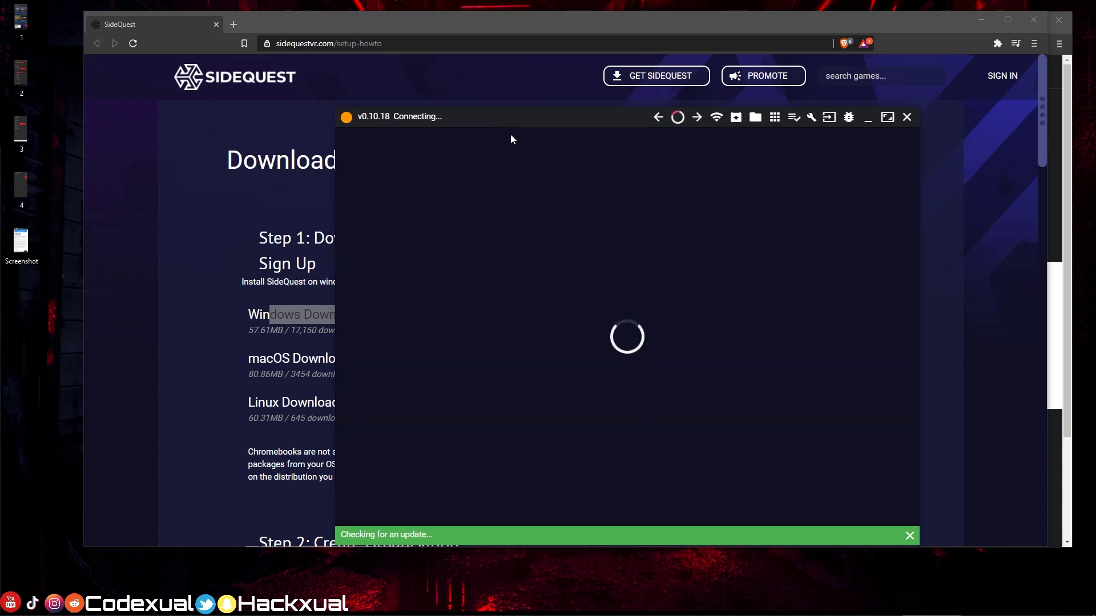
- Maximize SideQuest, scroll the home page and open the Virtual Desktop VR Patch card
left_click_drag(505, 118, 454, 128)
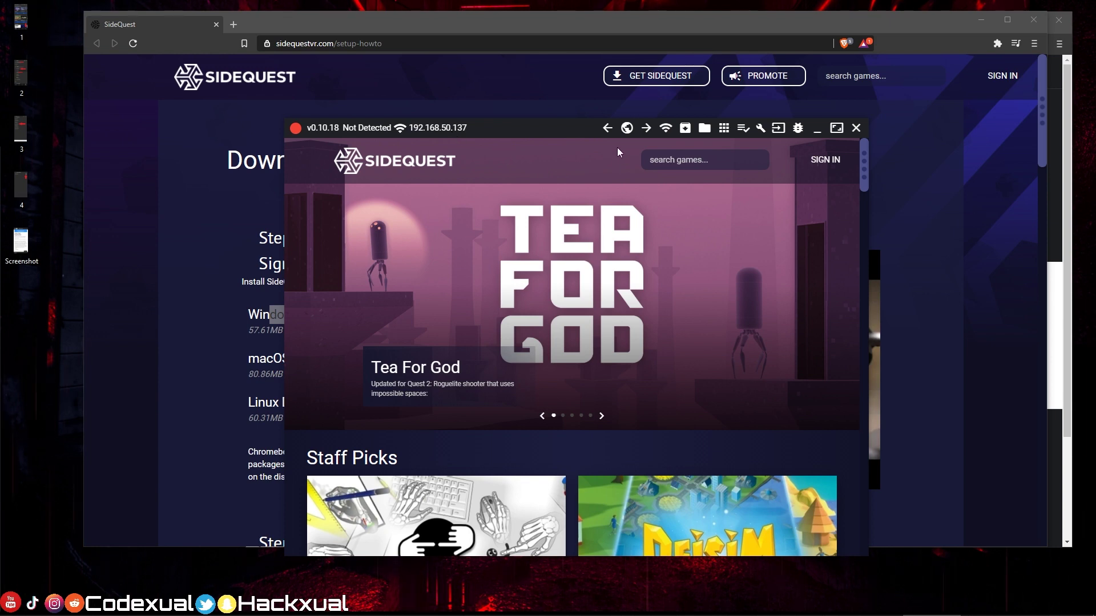
left_click_drag(556, 131, 550, 115)
double_click(550, 115)
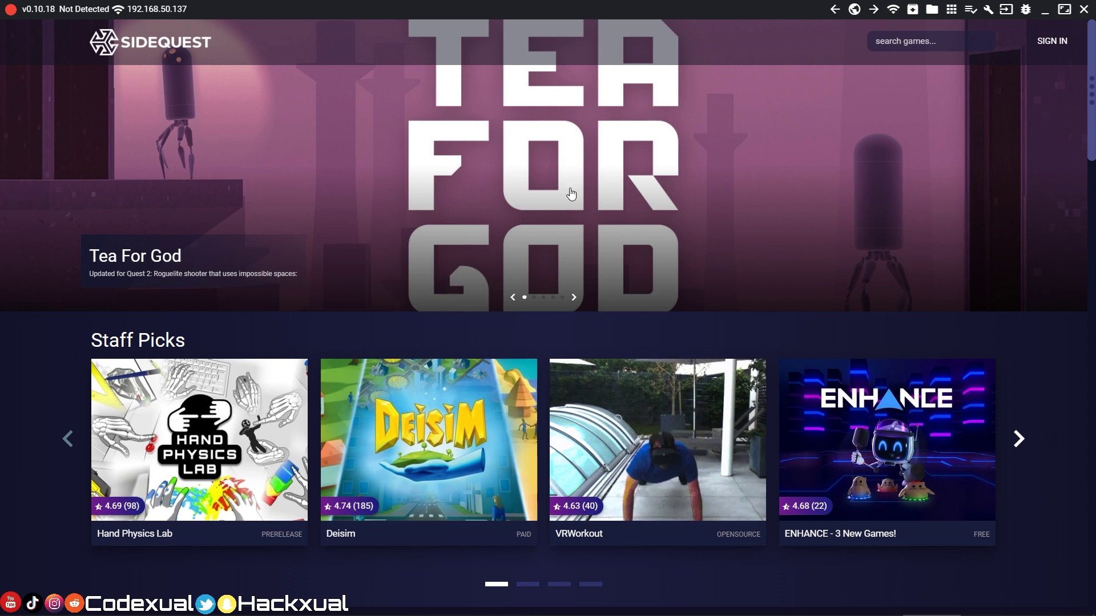
scroll(479, 313, "down", 2)
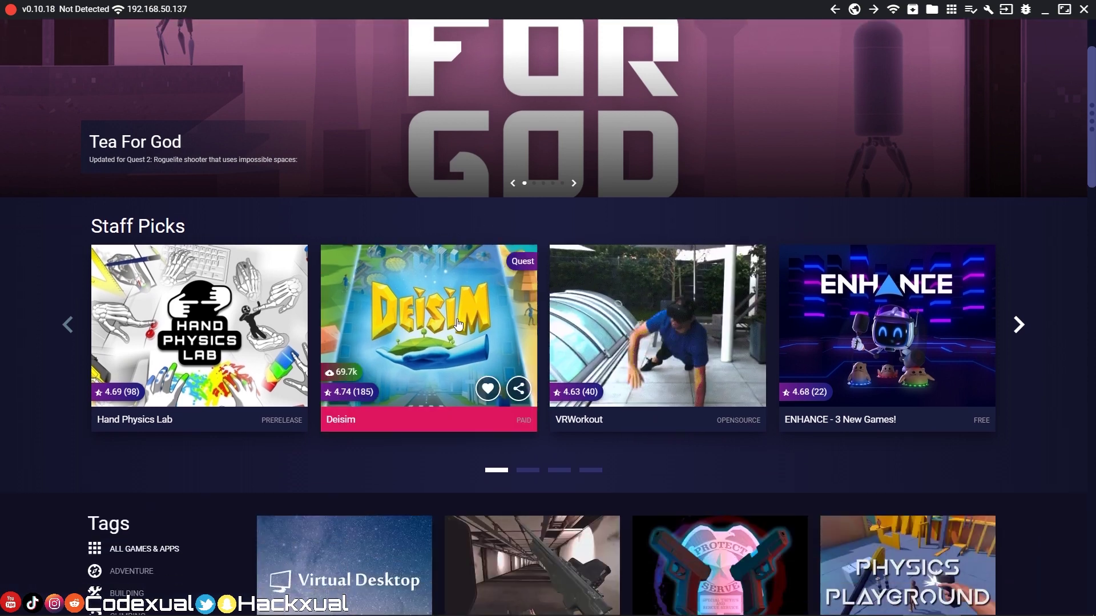
scroll(343, 343, "down", 2)
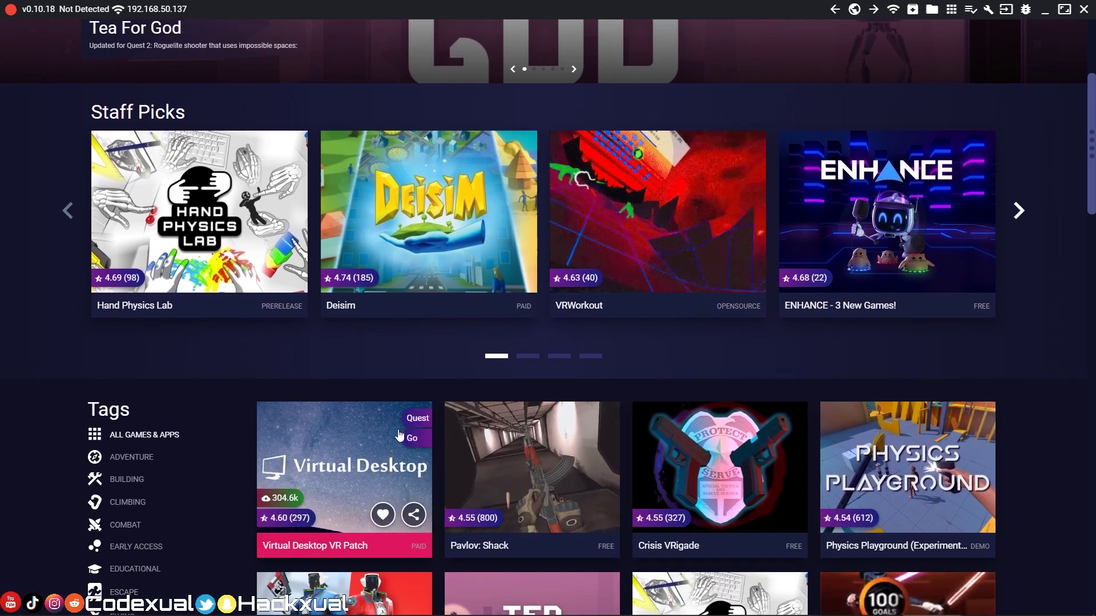
scroll(309, 457, "down", 1)
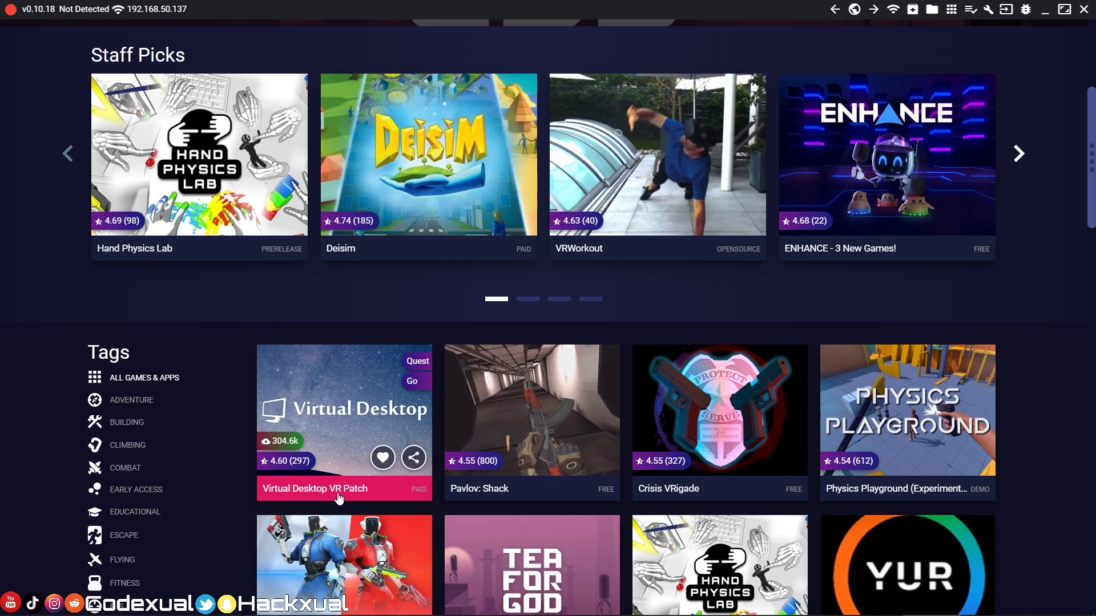
left_click(355, 431)
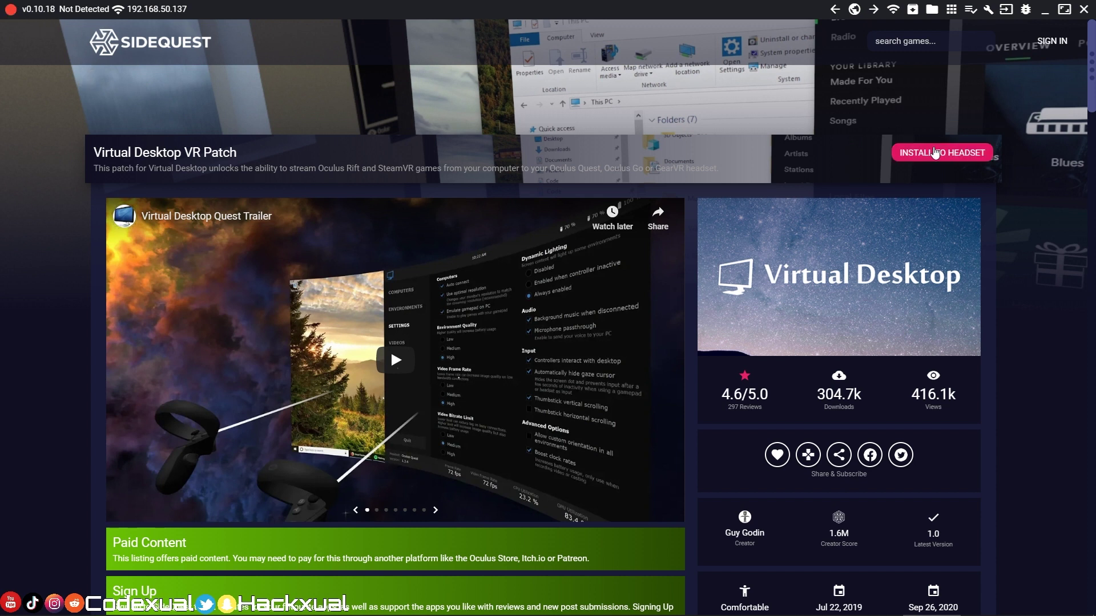
- Return to the SideQuest home page and browse Staff Picks and the Tags game grid
left_click(705, 122)
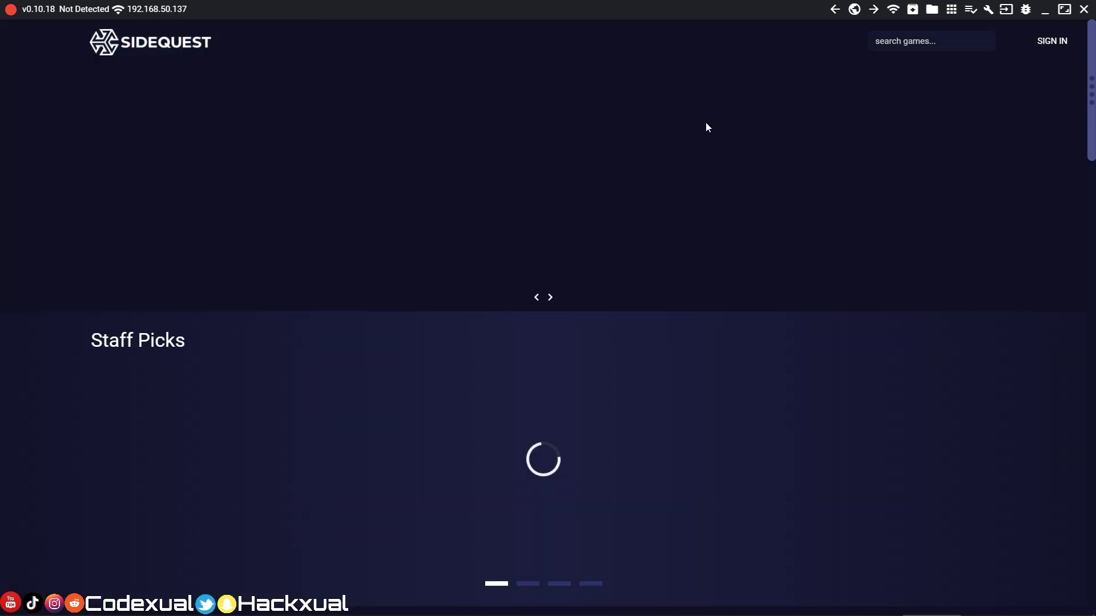
scroll(664, 276, "down", 3)
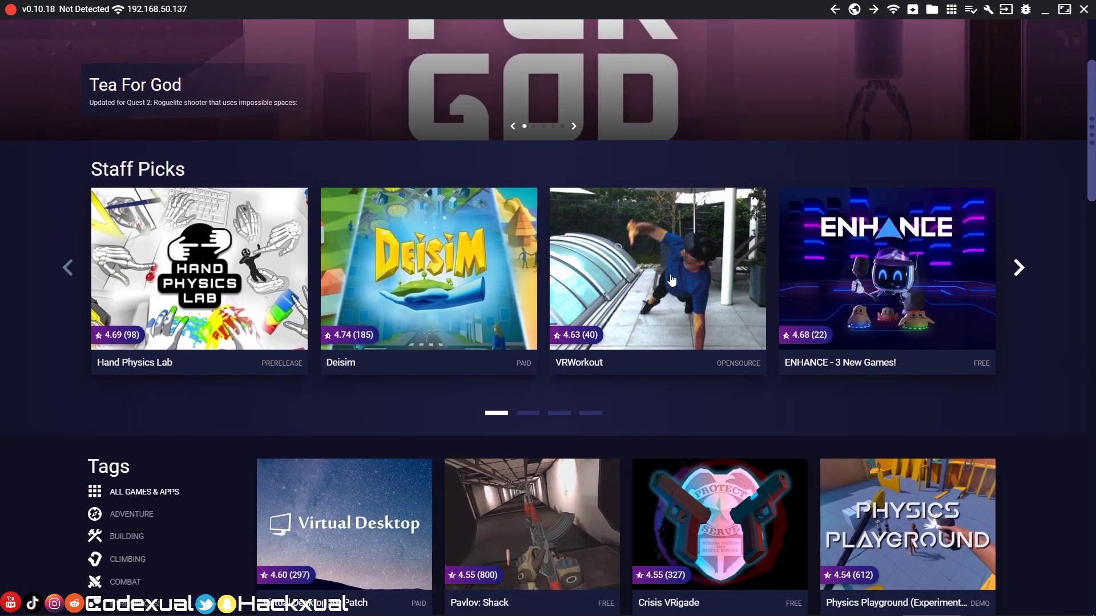
scroll(672, 279, "down", 9)
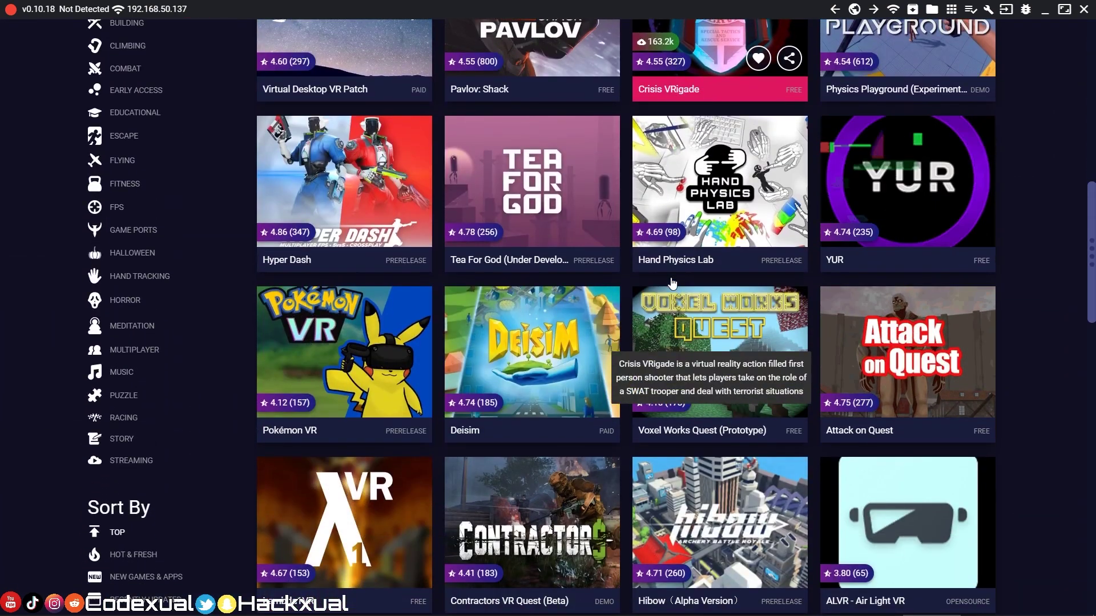
mouse_move(363, 324)
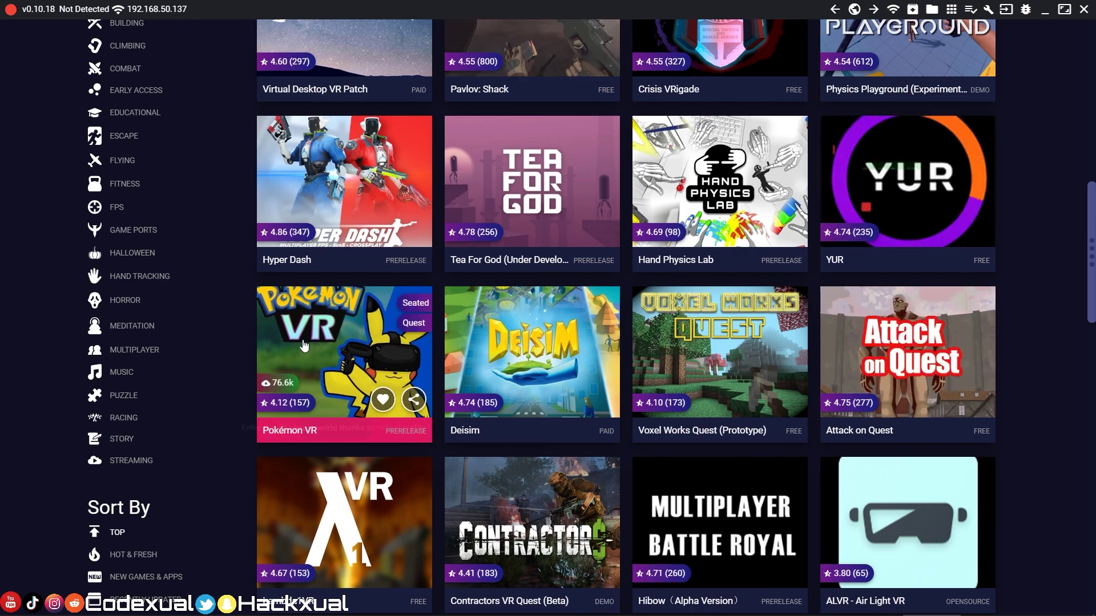
scroll(304, 347, "up", 9)
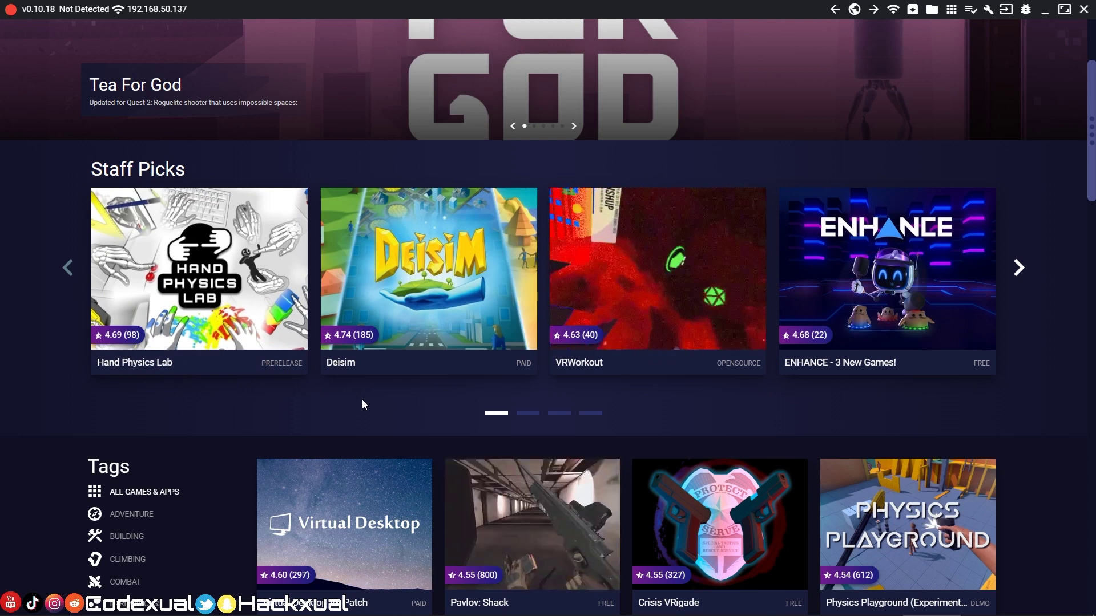
scroll(365, 402, "down", 1)
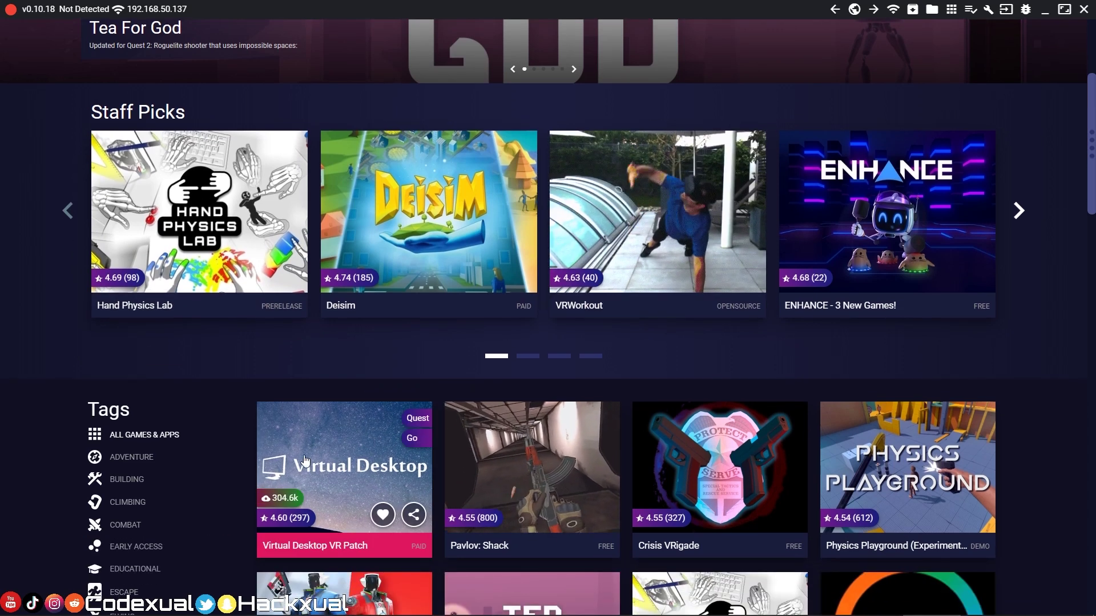
mouse_move(340, 443)
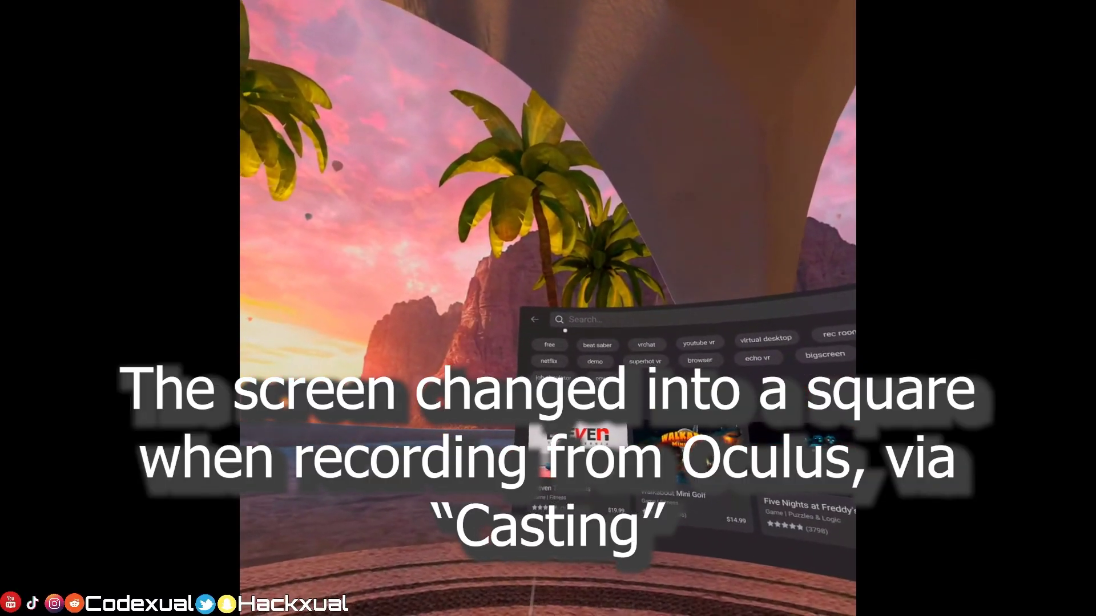
- Try the demo, beat saber and browser store searches, then bring up the installed Apps library
left_click(595, 362)
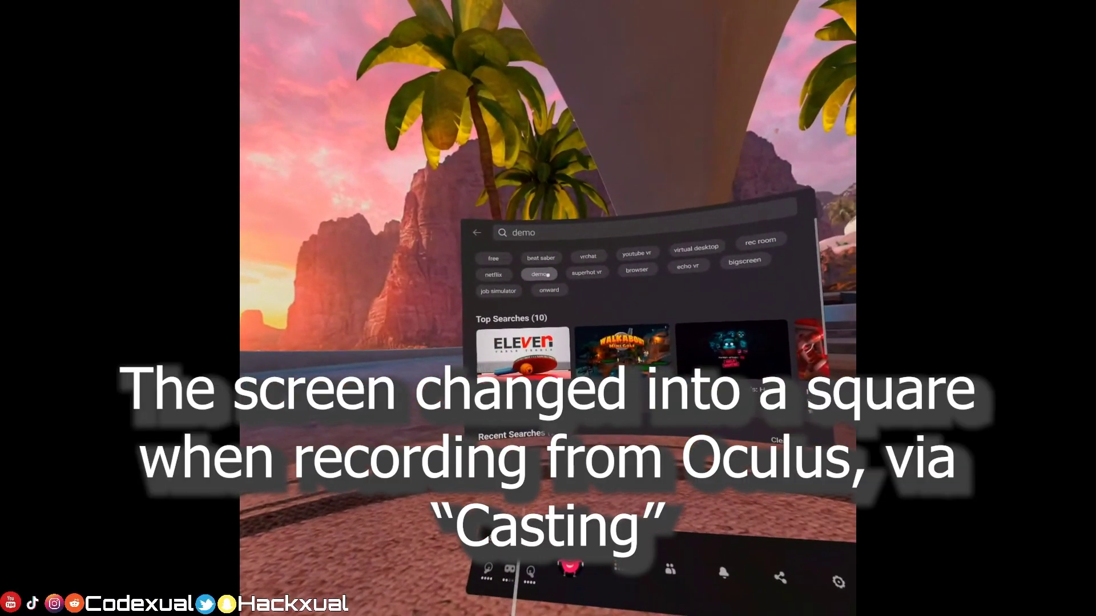
left_click(540, 258)
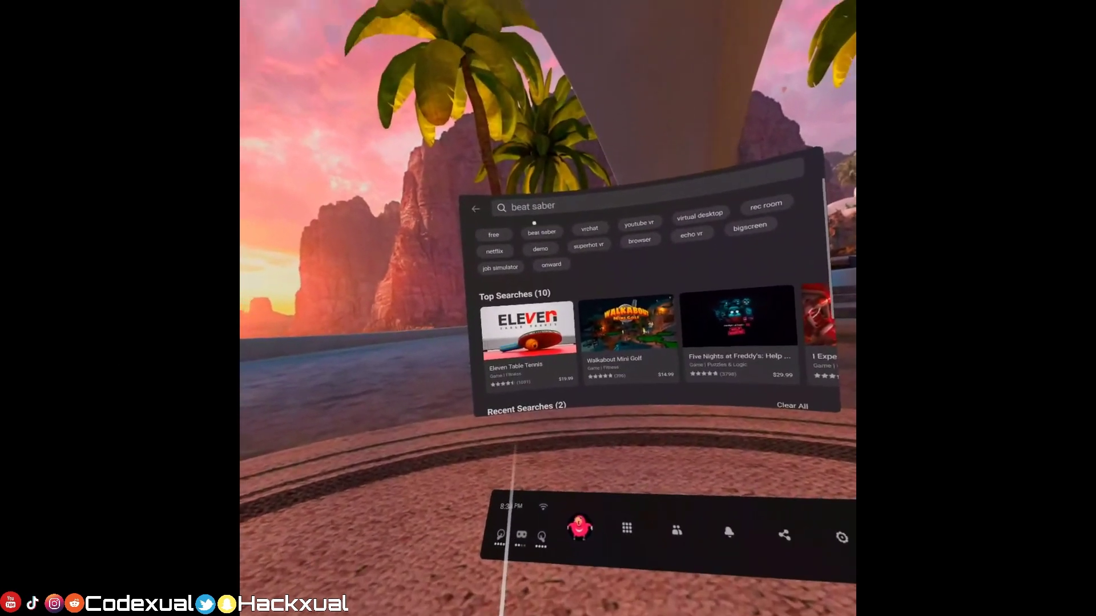
left_click(534, 222)
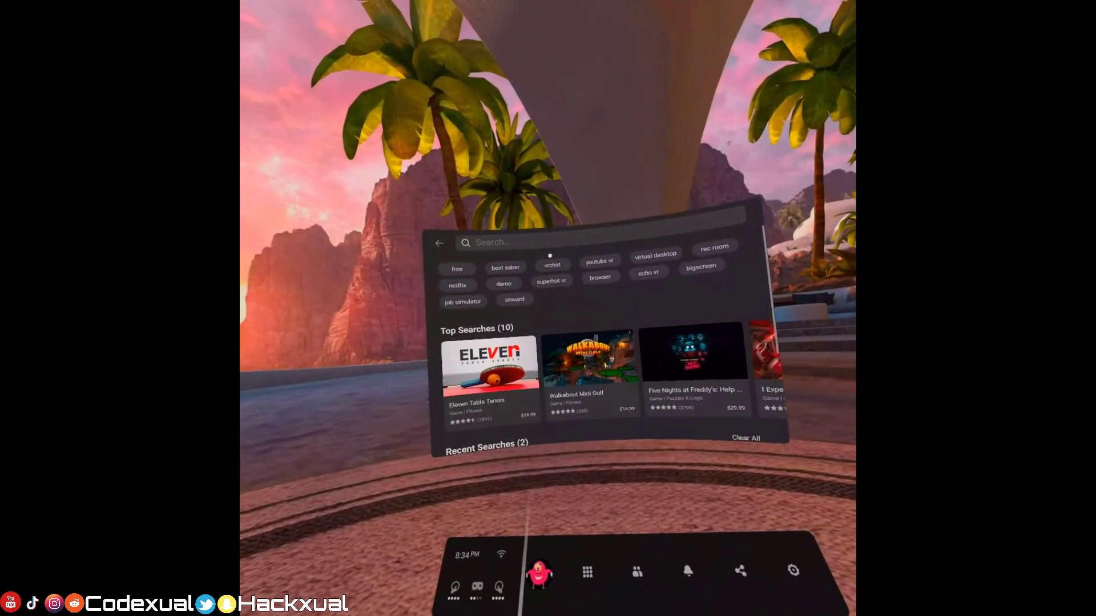
left_click(600, 277)
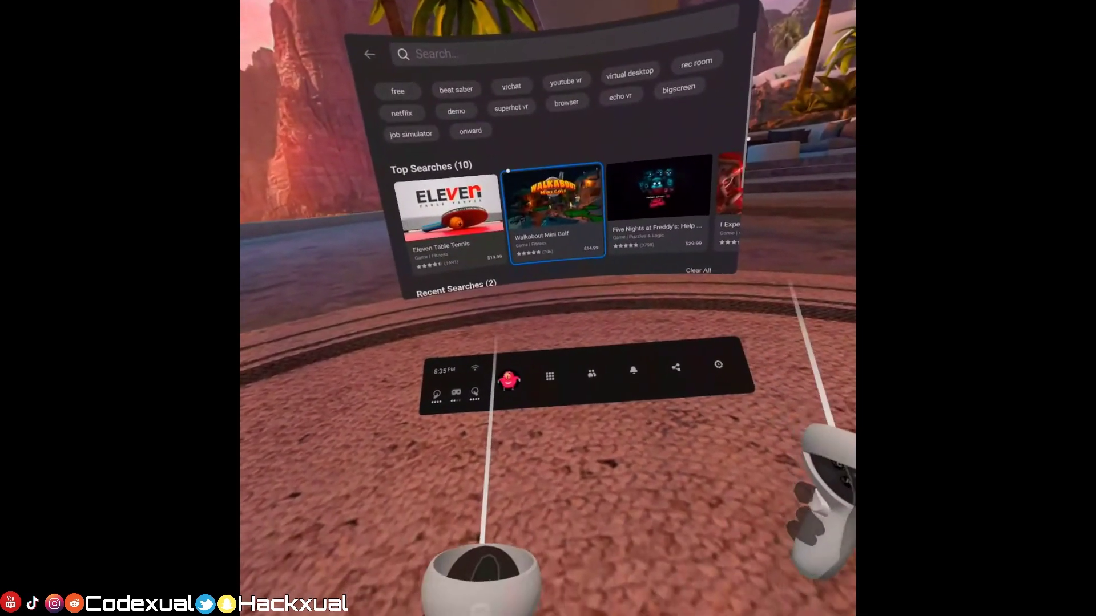
left_click(549, 377)
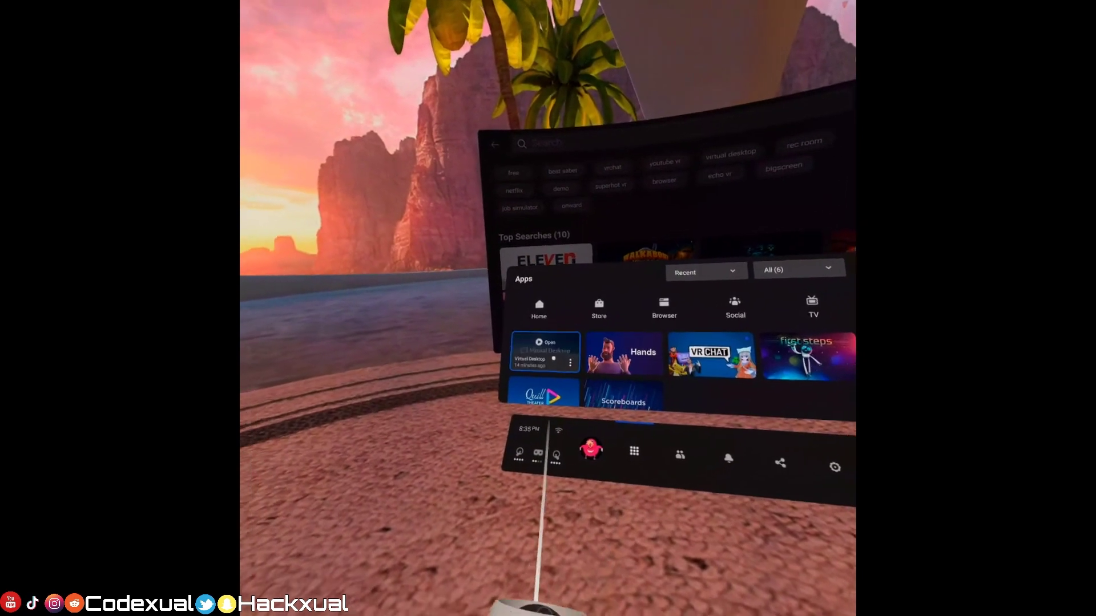
- Open the Virtual Desktop tile in the Apps library so its Computers page lists the Windows PC
left_click(543, 349)
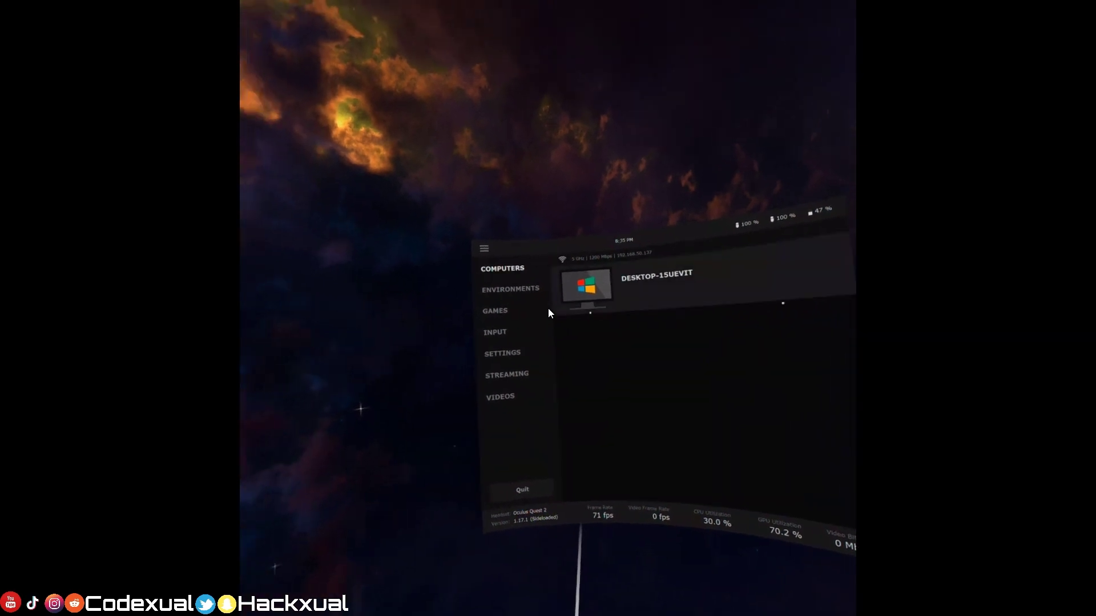
- Browse the Environments, Games and Input tabs, then set Environment Quality to High in Settings
left_click(510, 289)
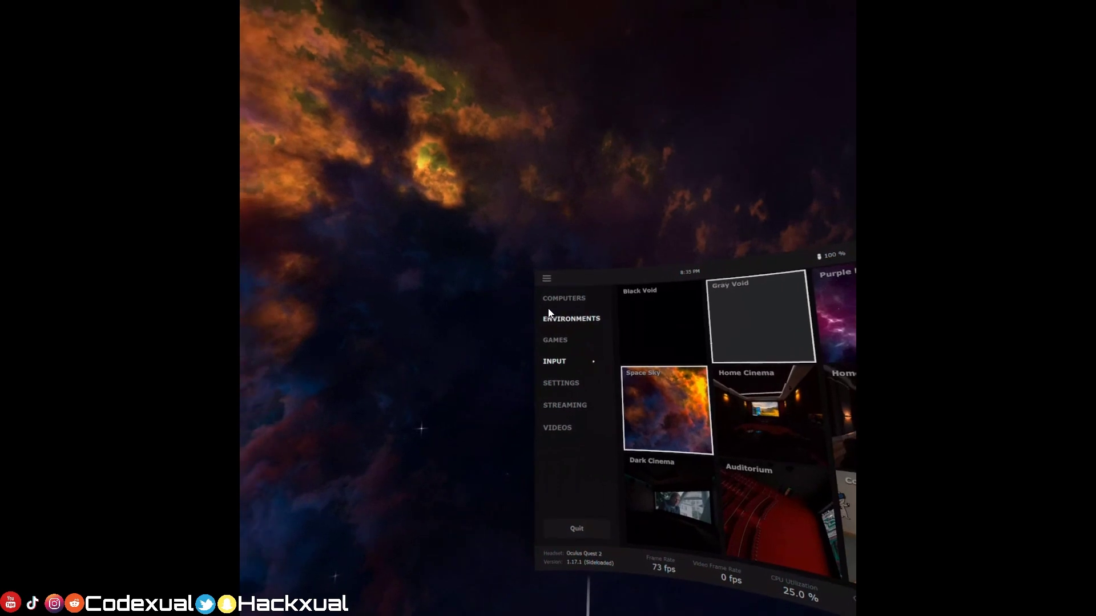
left_click(558, 337)
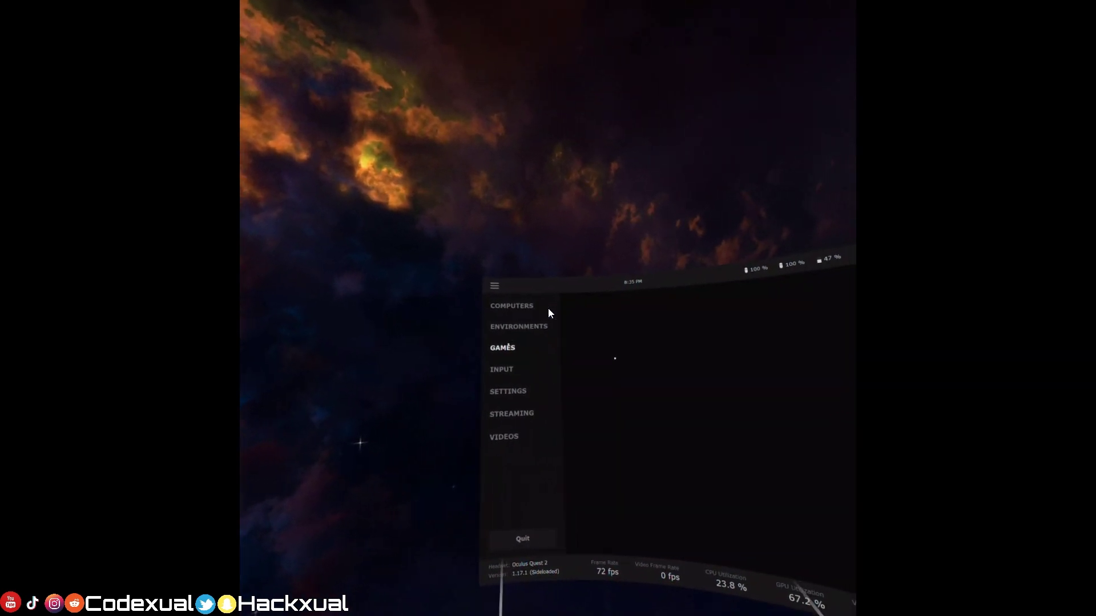
left_click(502, 331)
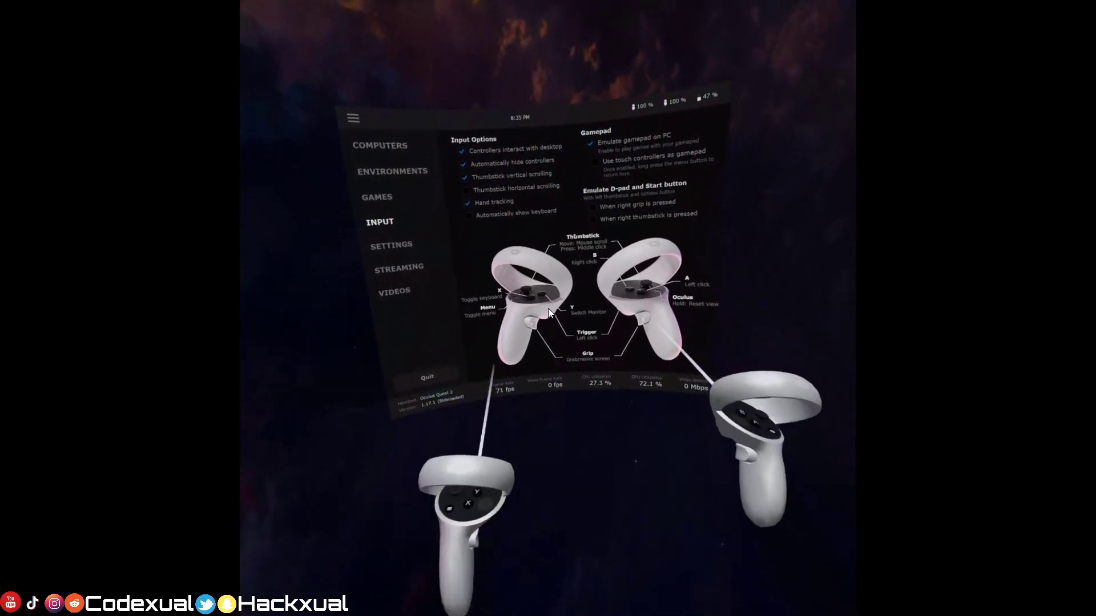
left_click(547, 315)
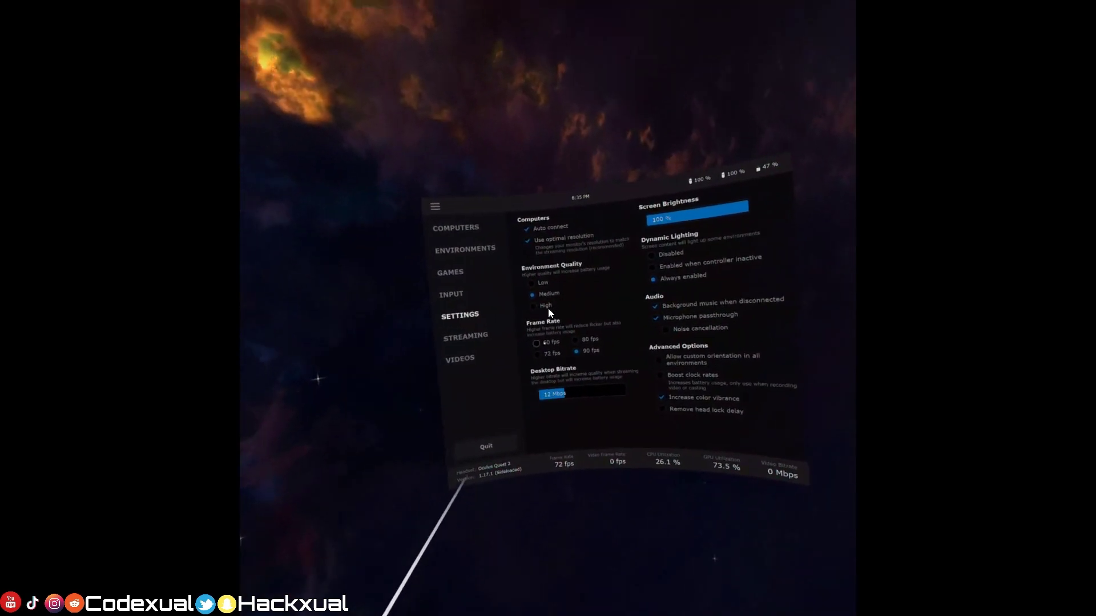
left_click(548, 308)
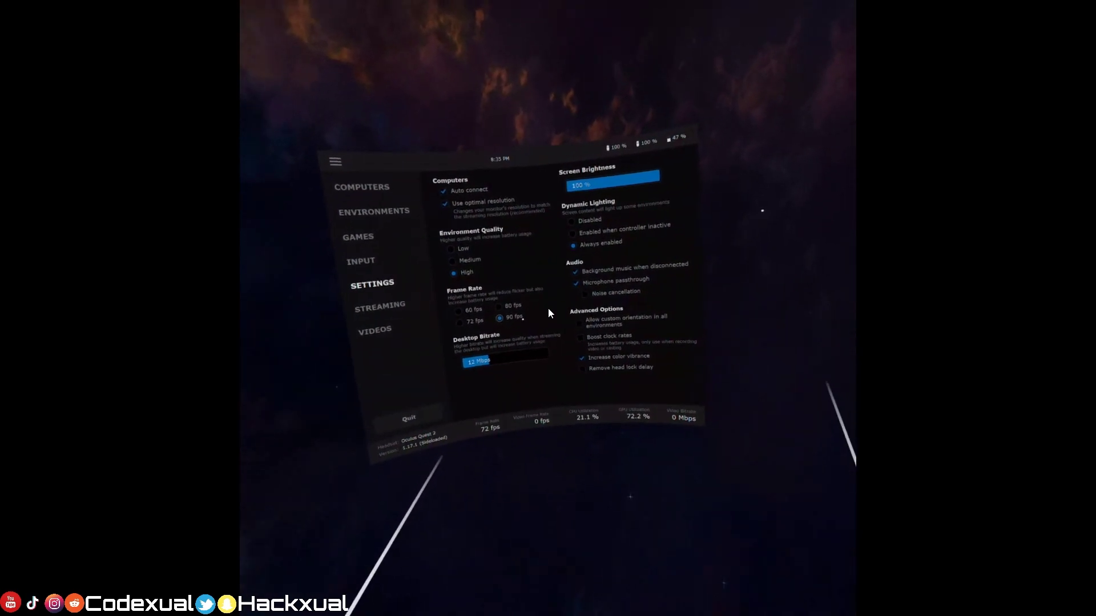
- Review the Streaming and Videos sections, then go back to the Computers list
left_click(379, 307)
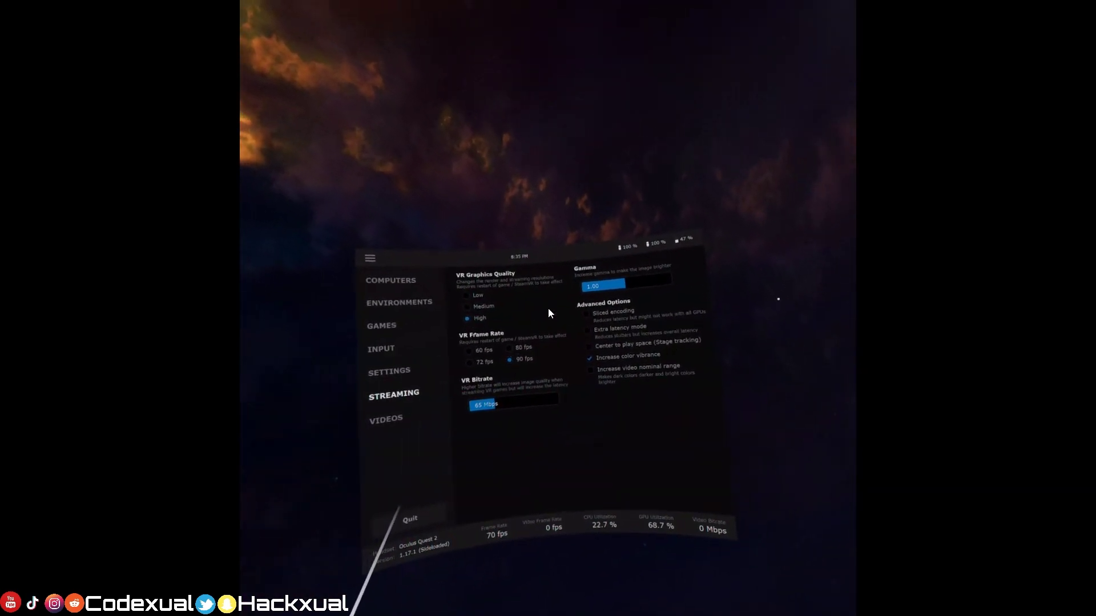
left_click(514, 373)
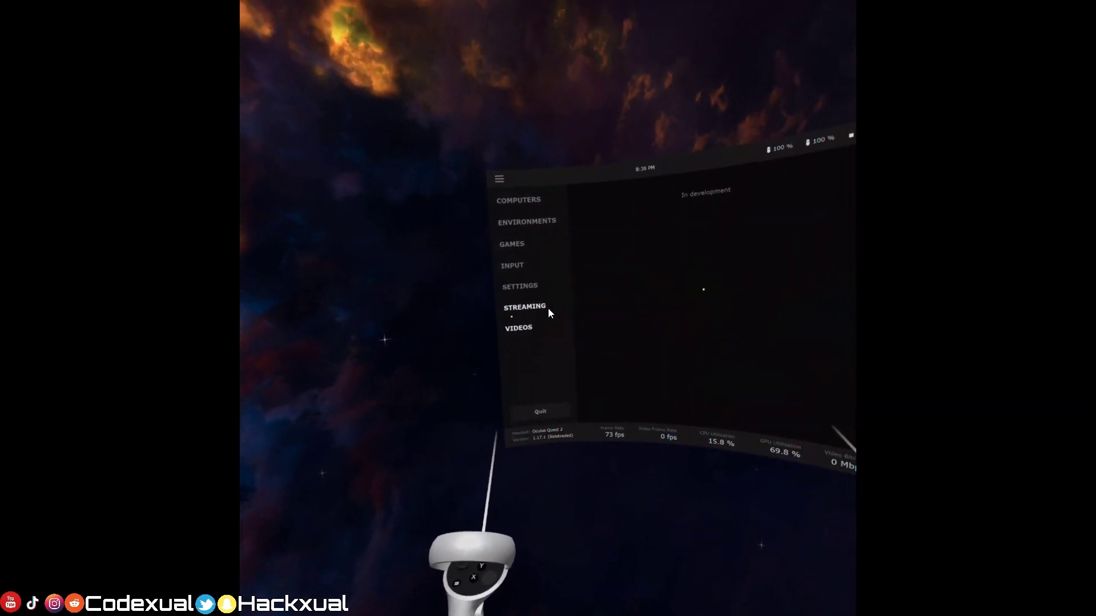
left_click(526, 221)
left_click(518, 199)
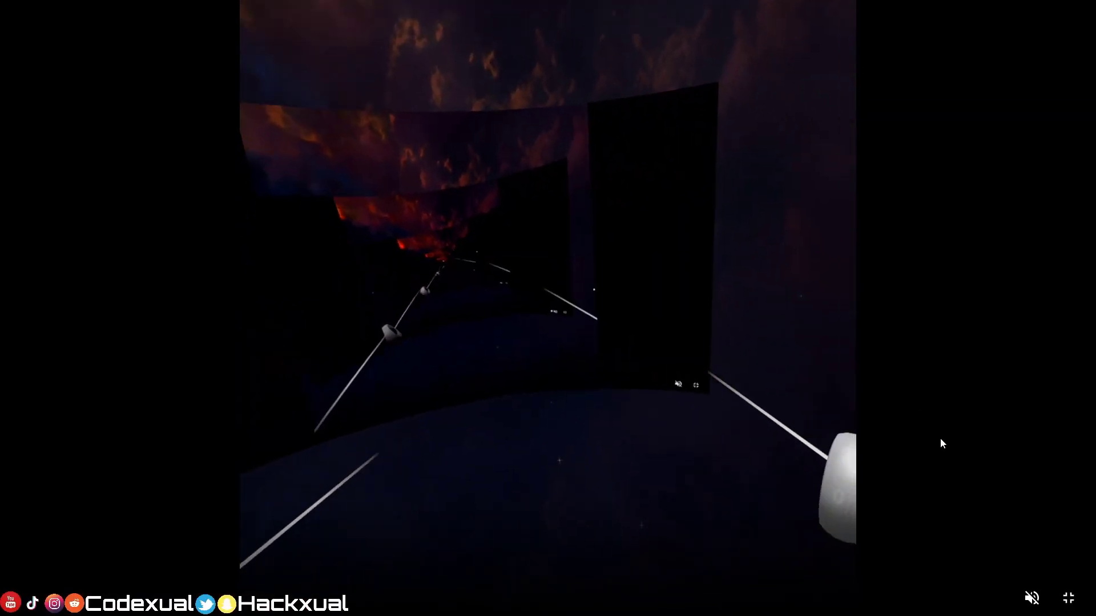
- Connect to the Windows PC and launch Phasmophobia through SteamVR to its main menu
left_click(1069, 597)
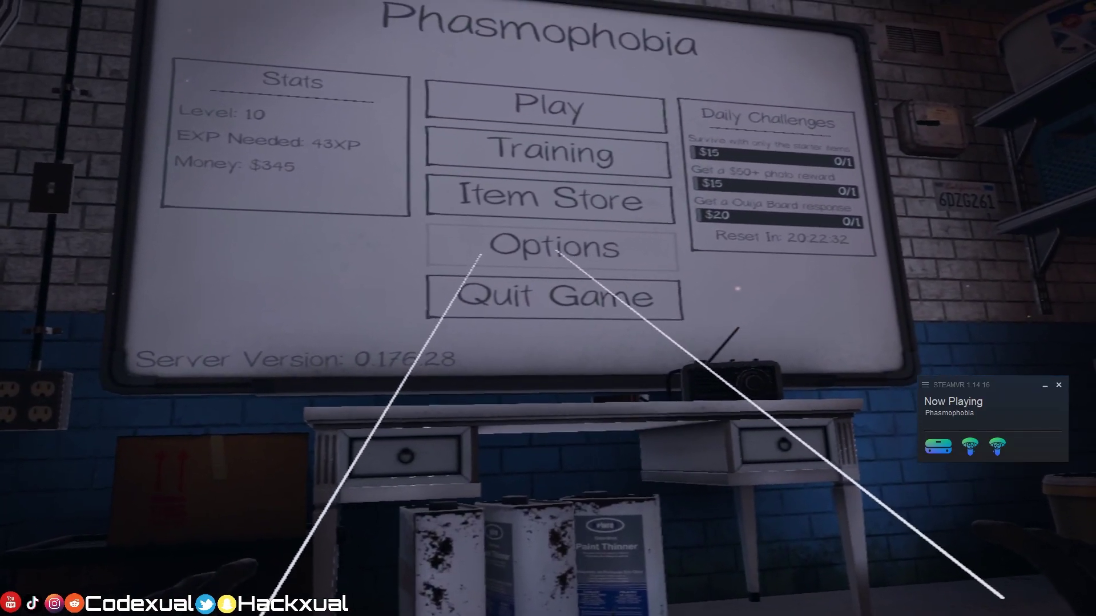
- In Options > Audio, confirm Microphone is Virtual Desktop Audio and pass the voice recognition test
left_click(557, 251)
left_click(502, 205)
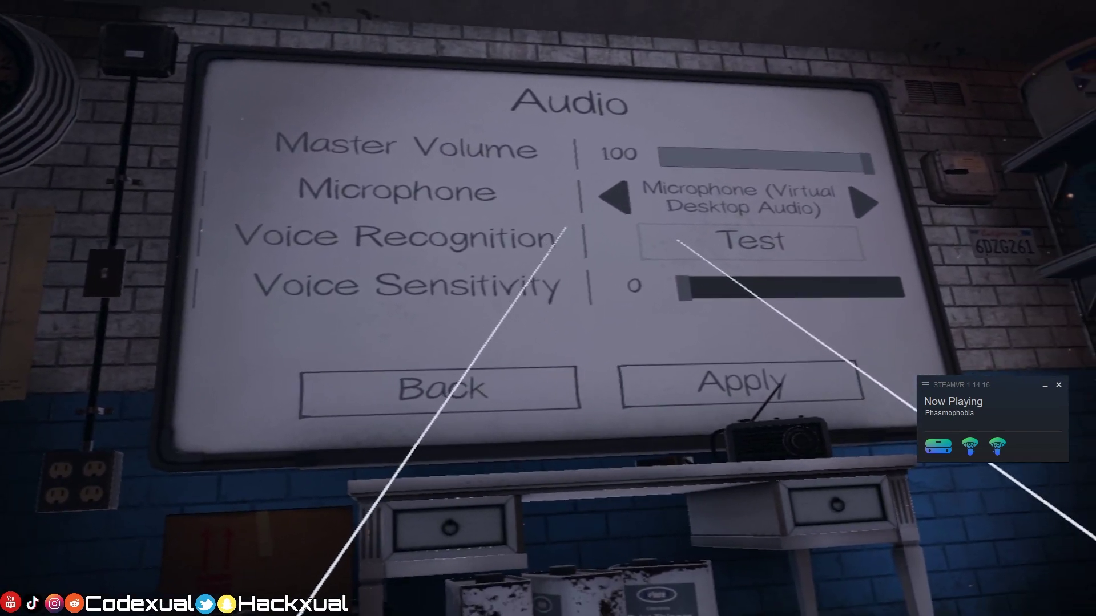
left_click(679, 241)
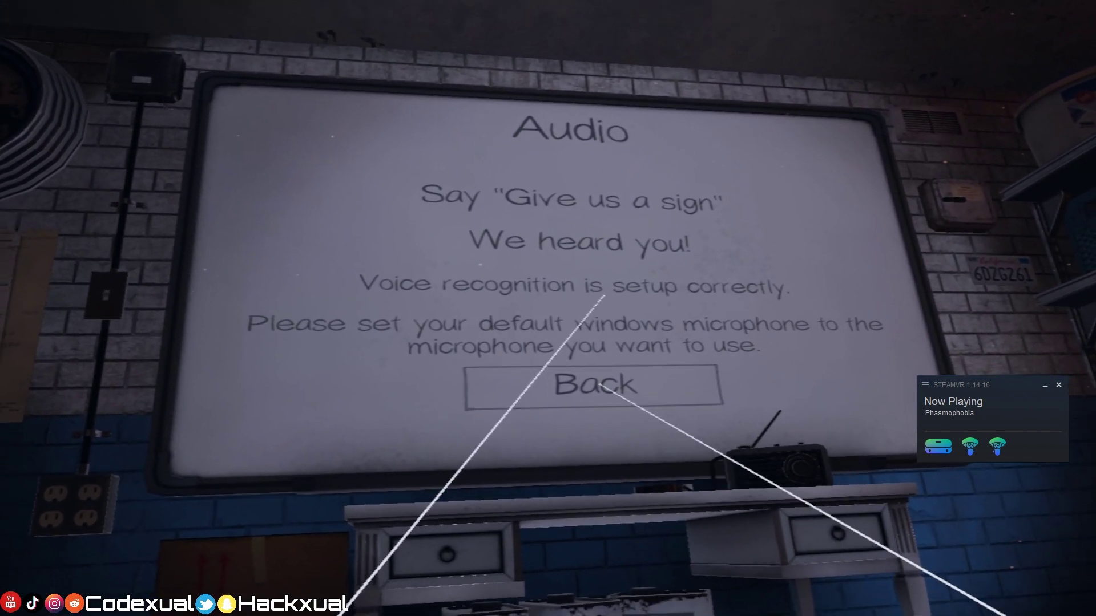
left_click(572, 378)
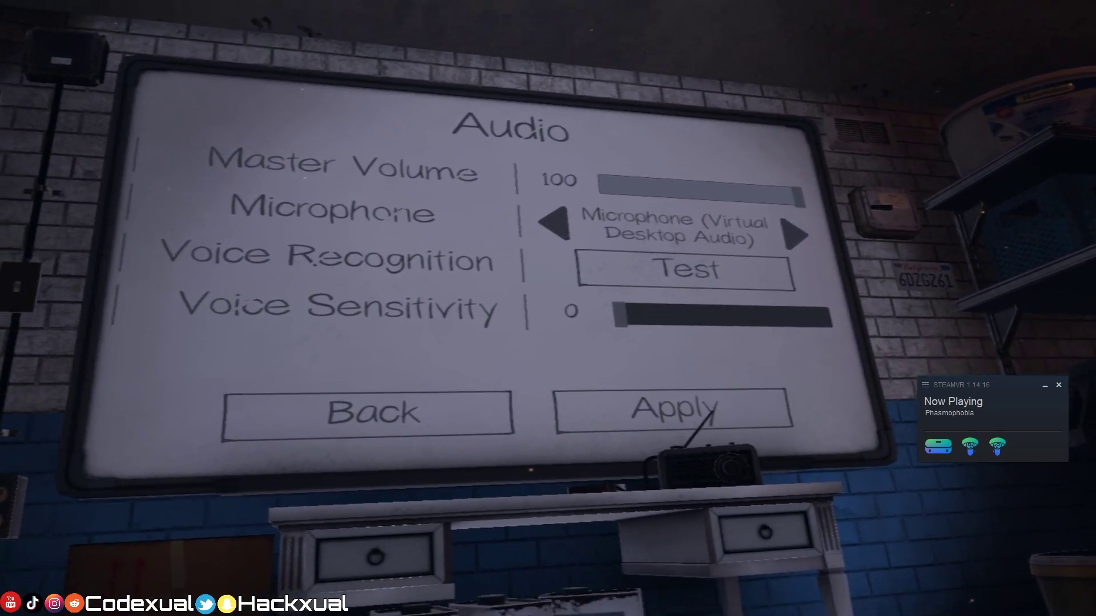